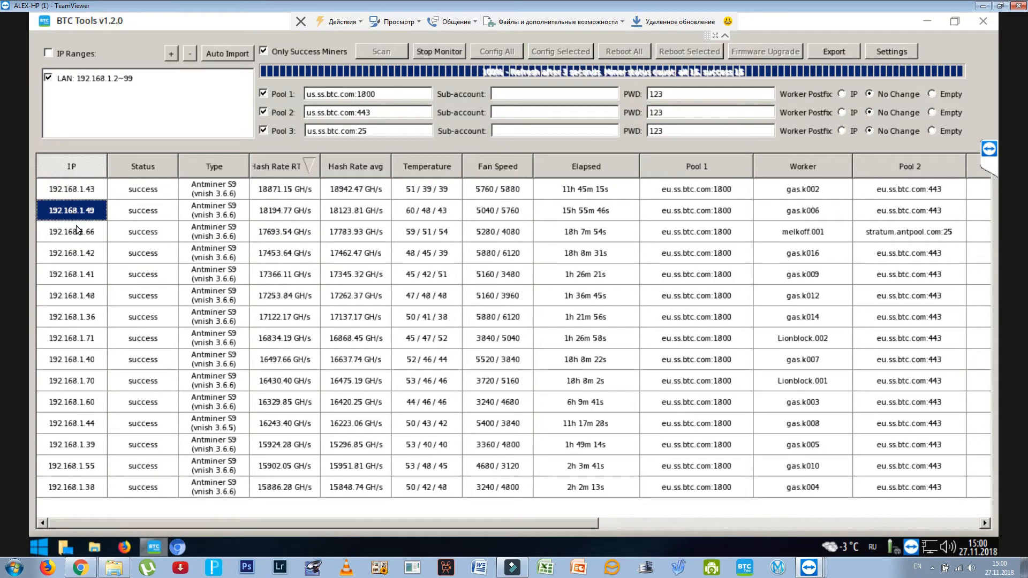
pyautogui.click(79, 259)
pyautogui.click(79, 274)
pyautogui.click(79, 296)
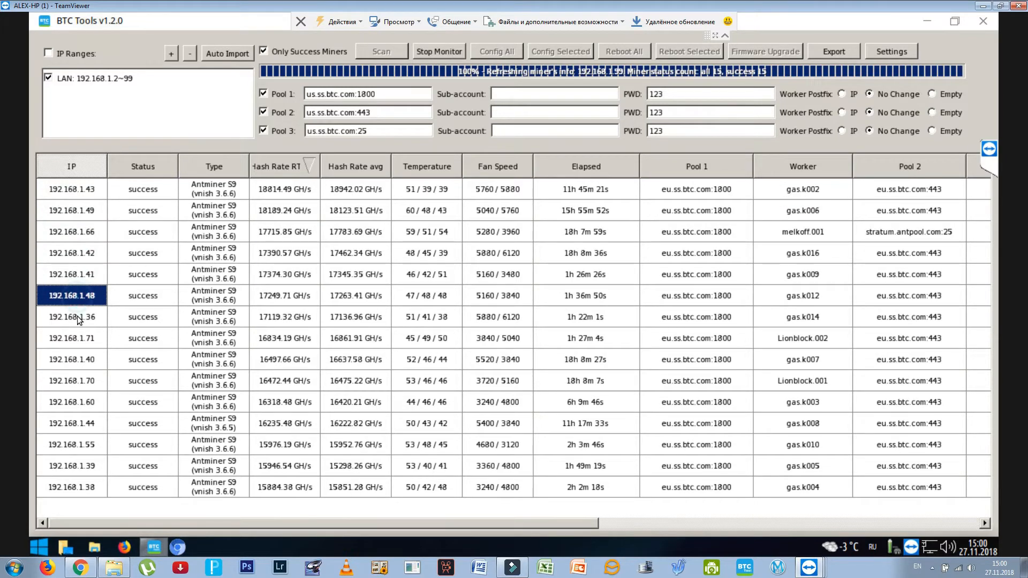
pyautogui.click(79, 319)
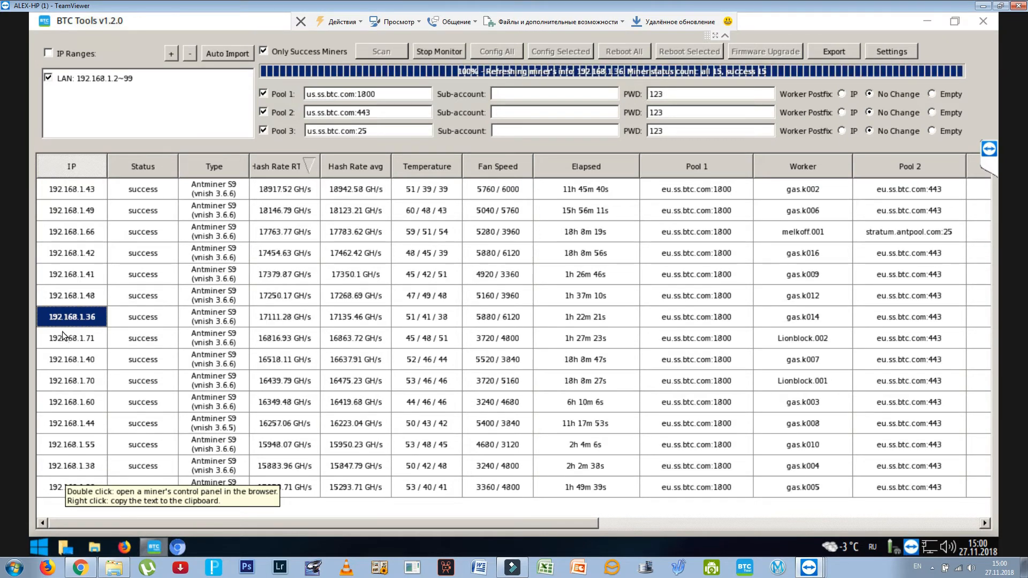
# - Open the control panel of miner 192.168.1.66 in the browser and sign in with the saved credentials
pyautogui.click(83, 238)
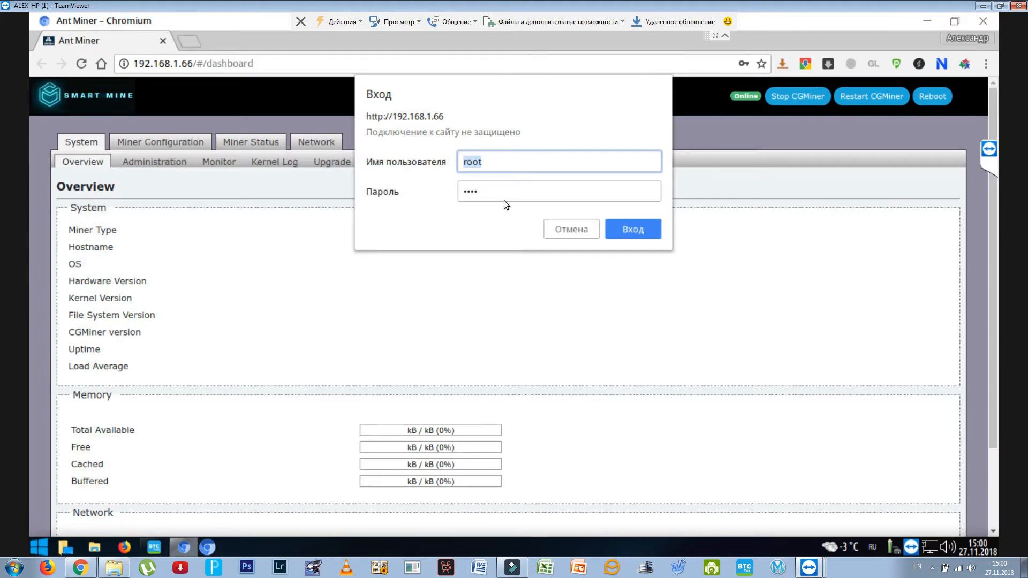
pyautogui.click(633, 232)
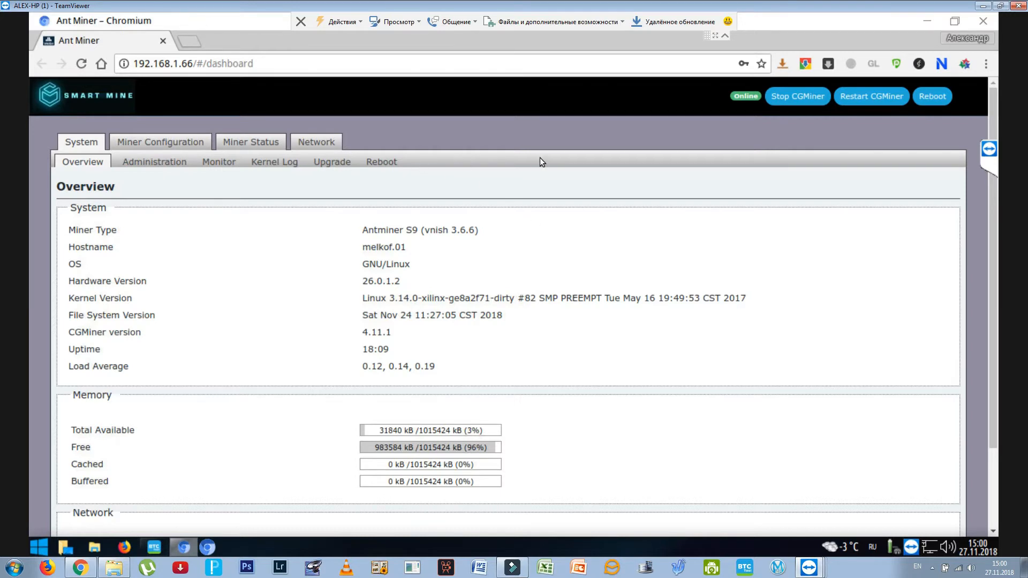
# - Review the miner's system overview, highlighting the file system version date, and check the administration settings before returning to the overview
pyautogui.scroll(-1, 538, 156)
pyautogui.scroll(1, 500, 153)
pyautogui.moveTo(363, 316); pyautogui.dragTo(413, 317)
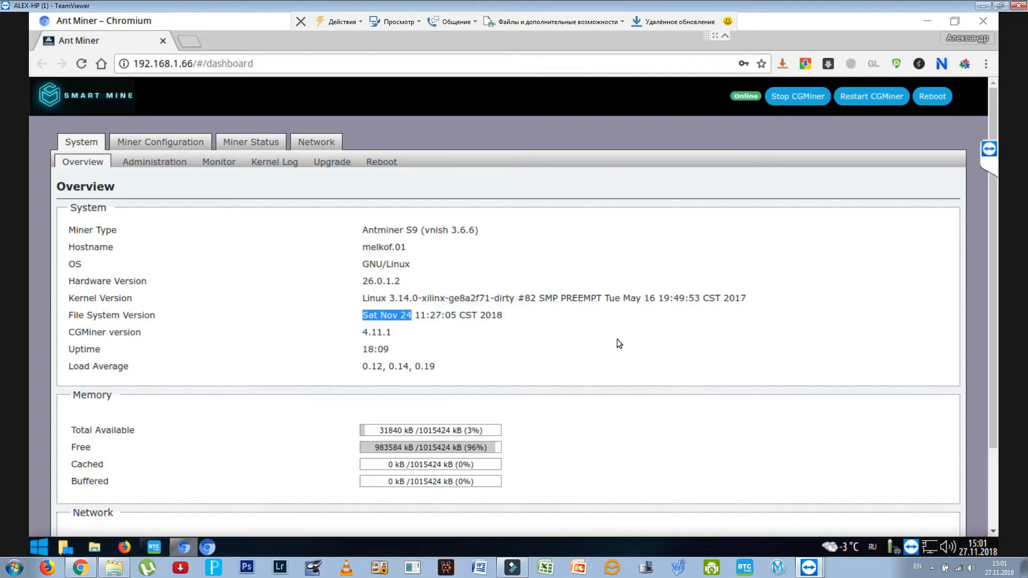
pyautogui.scroll(-2, 593, 321)
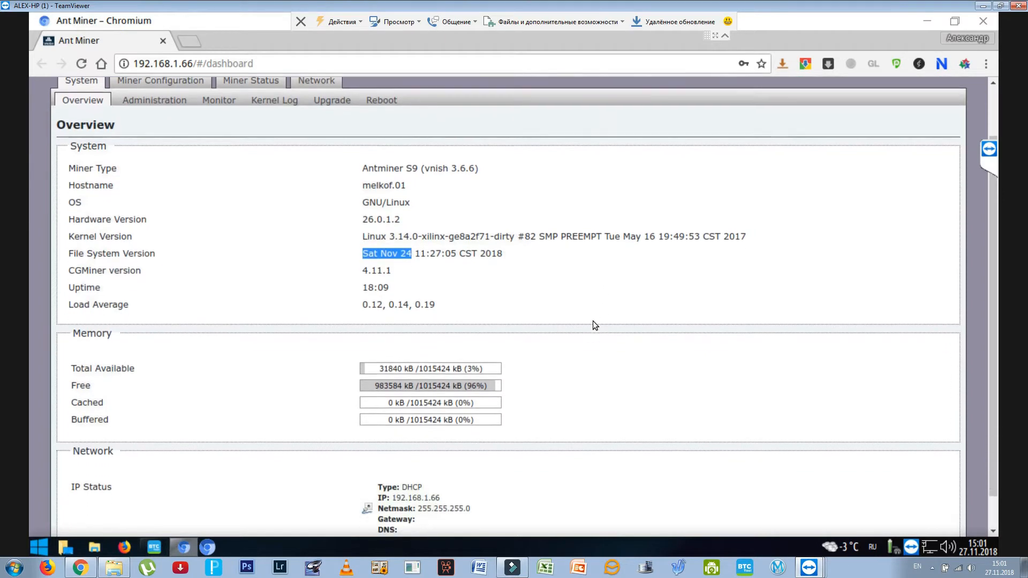
pyautogui.scroll(2, 593, 320)
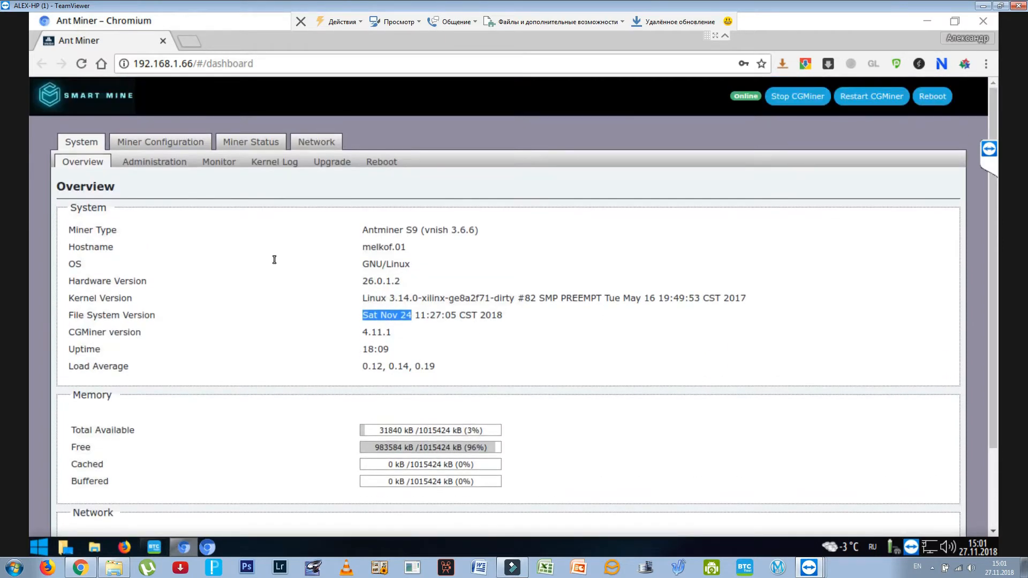
pyautogui.click(154, 161)
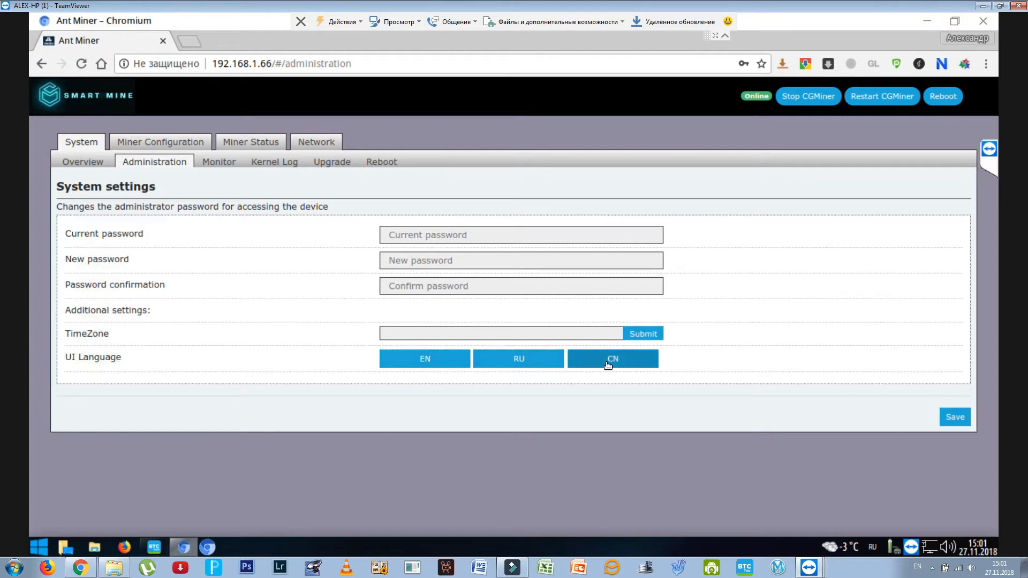
pyautogui.click(84, 144)
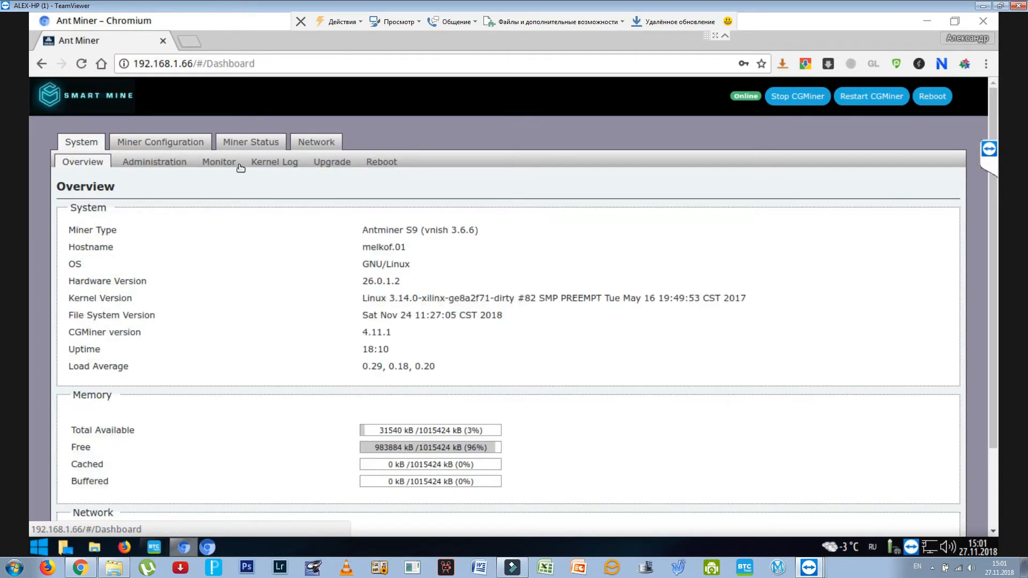
# - Look through the network settings, the HiveOS and Hashpulse monitoring pages, and the network diagnostics utilities
pyautogui.click(316, 144)
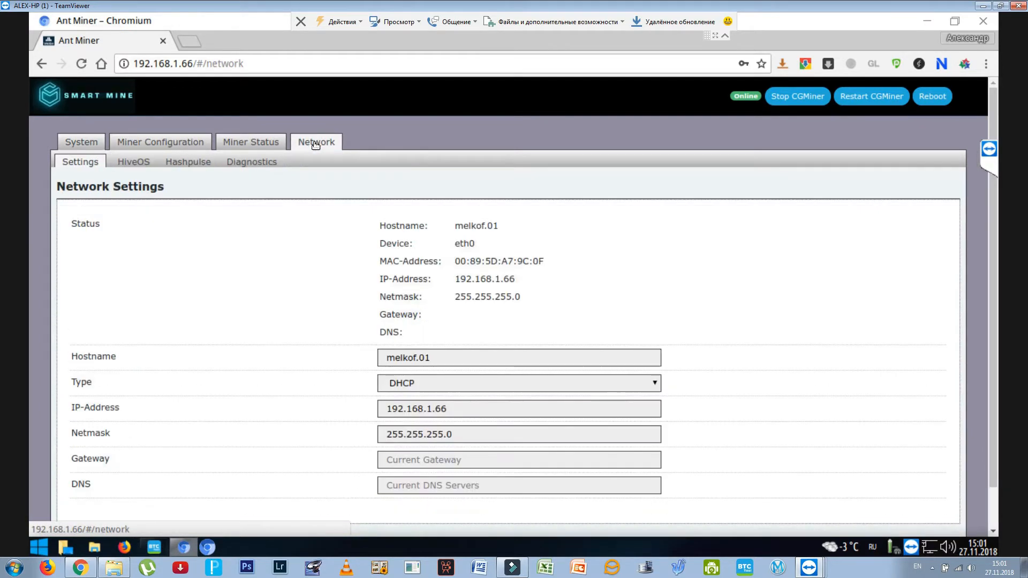
pyautogui.click(139, 162)
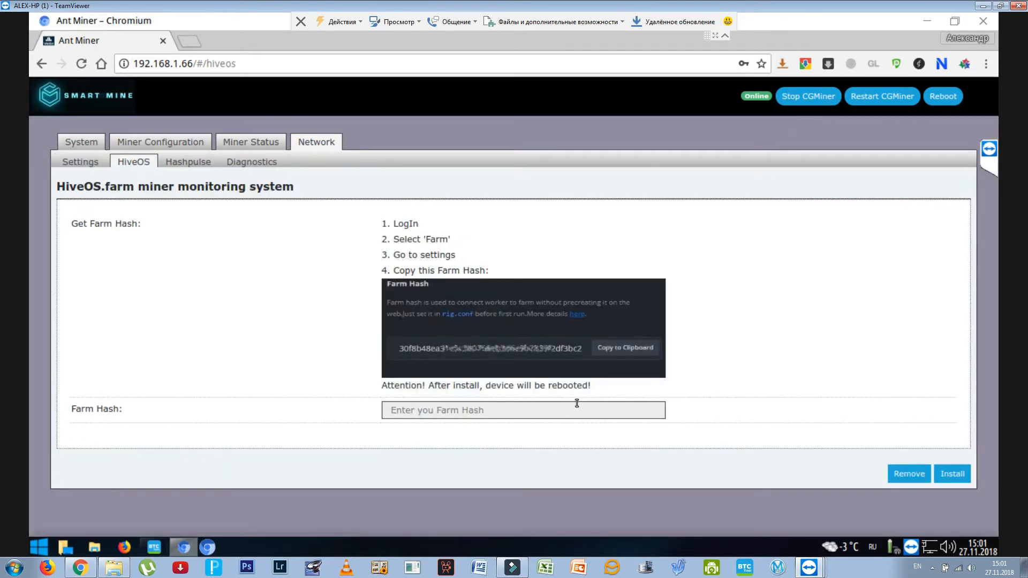
pyautogui.click(185, 165)
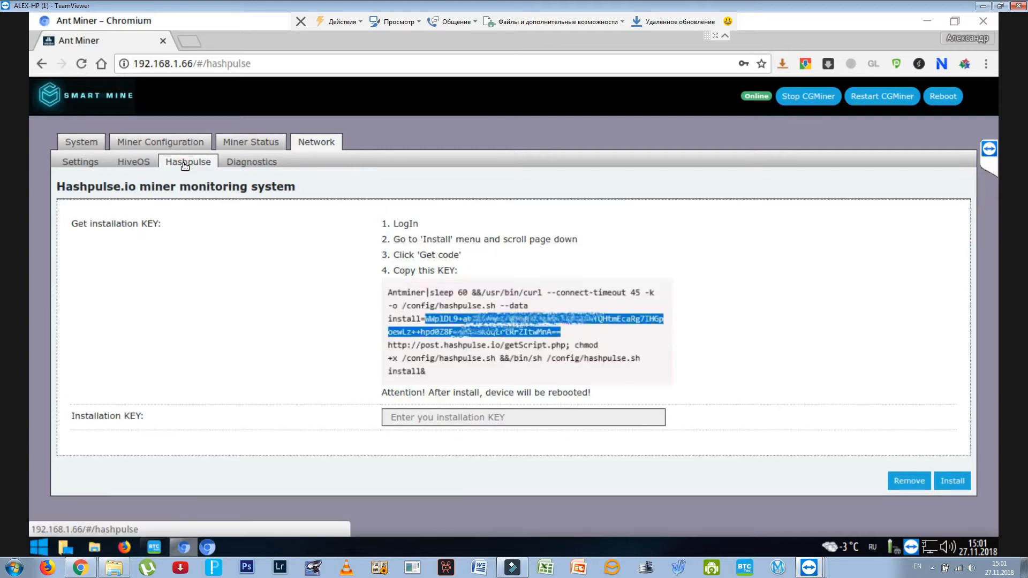
pyautogui.click(250, 162)
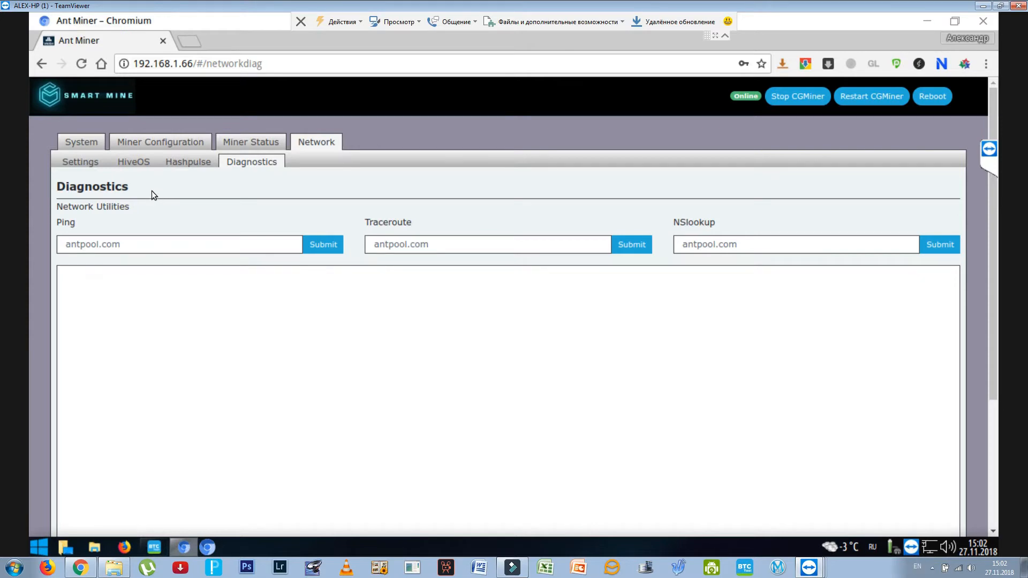
# - Open the mining profiles configuration and examine the available presets, including For 2000 Watt [~17.0TH], leaving the preset Disabled
pyautogui.click(84, 143)
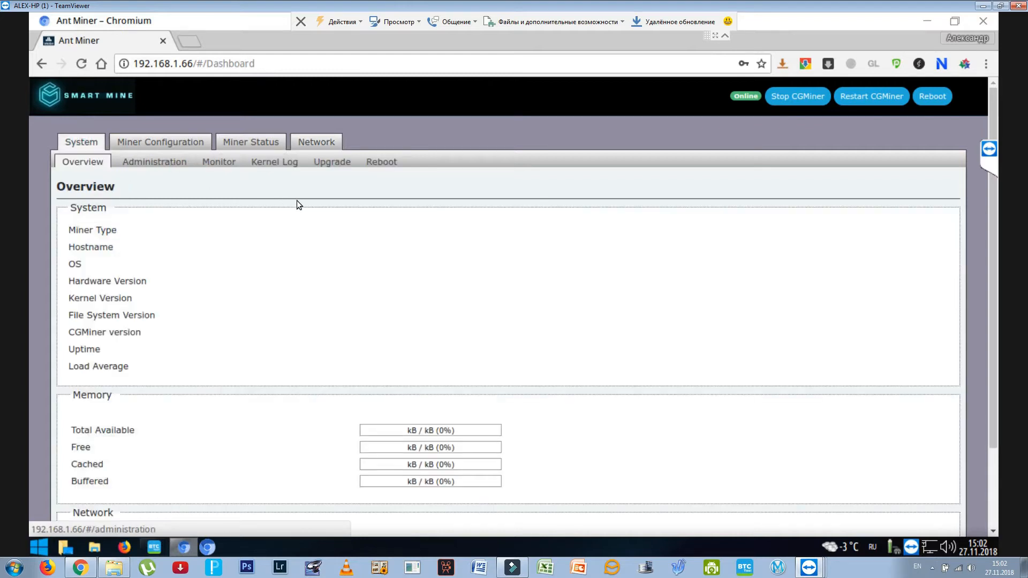
pyautogui.click(153, 143)
pyautogui.click(180, 164)
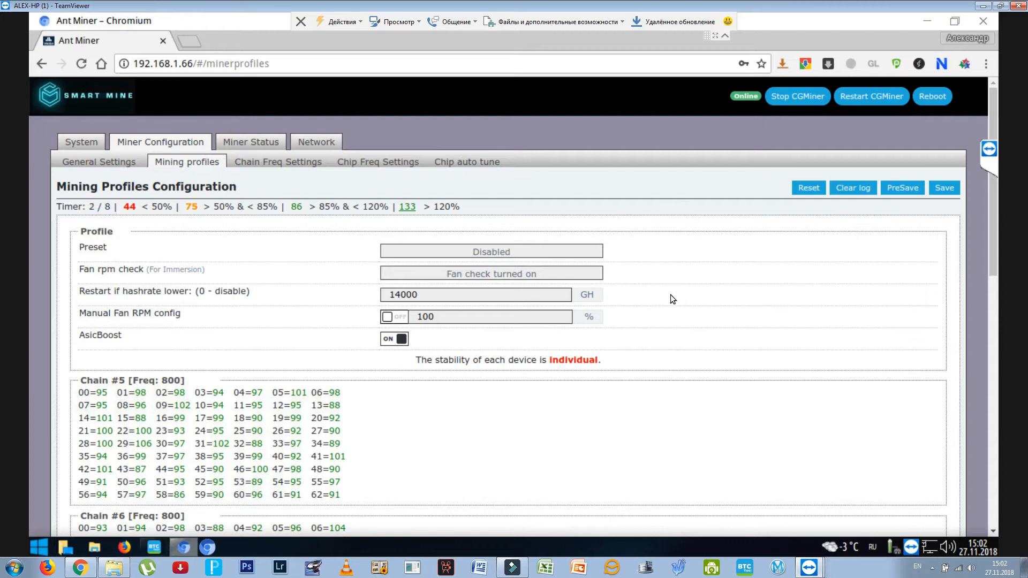
pyautogui.click(504, 252)
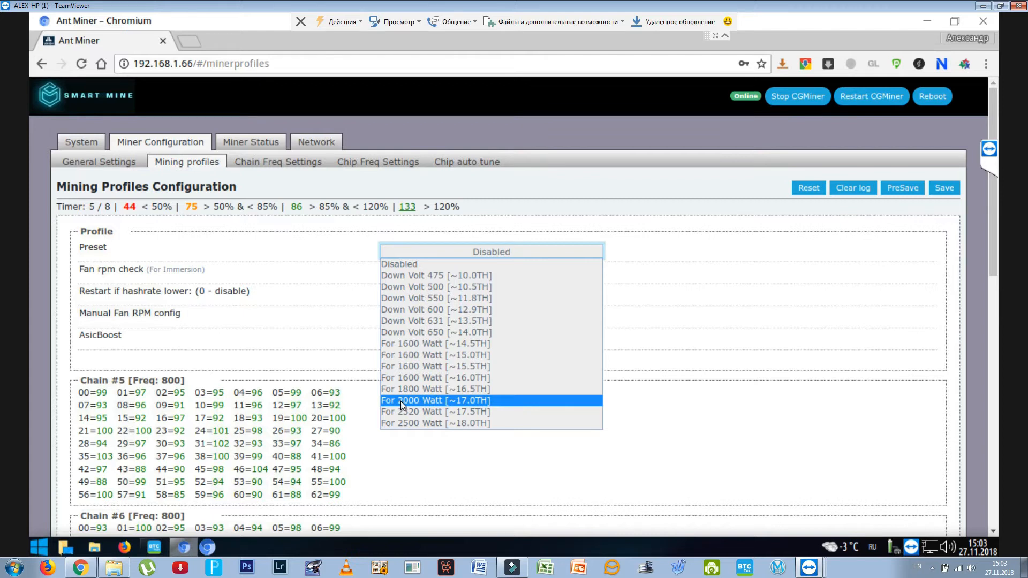
pyautogui.click(673, 352)
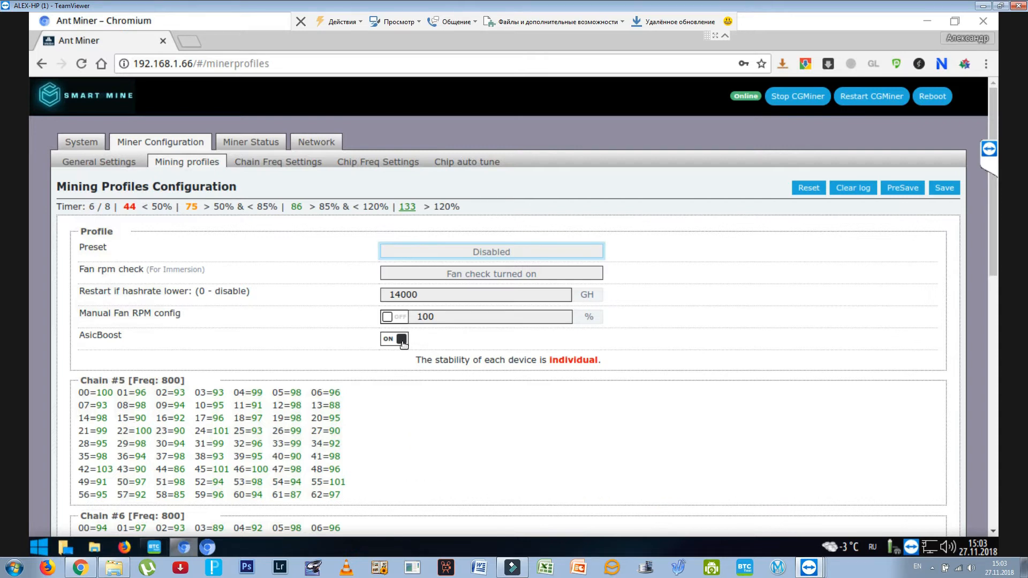
pyautogui.click(483, 252)
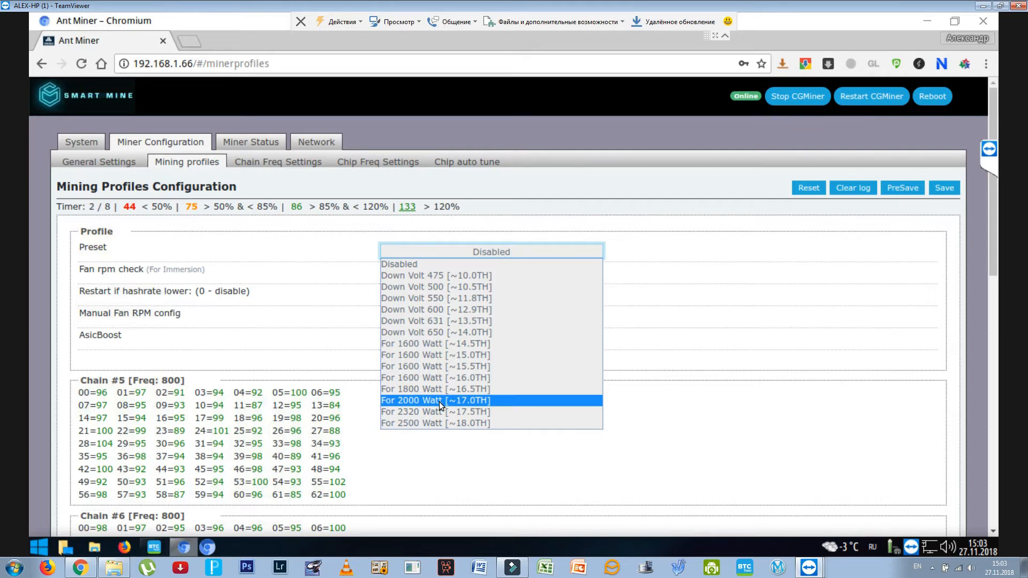
pyautogui.click(672, 330)
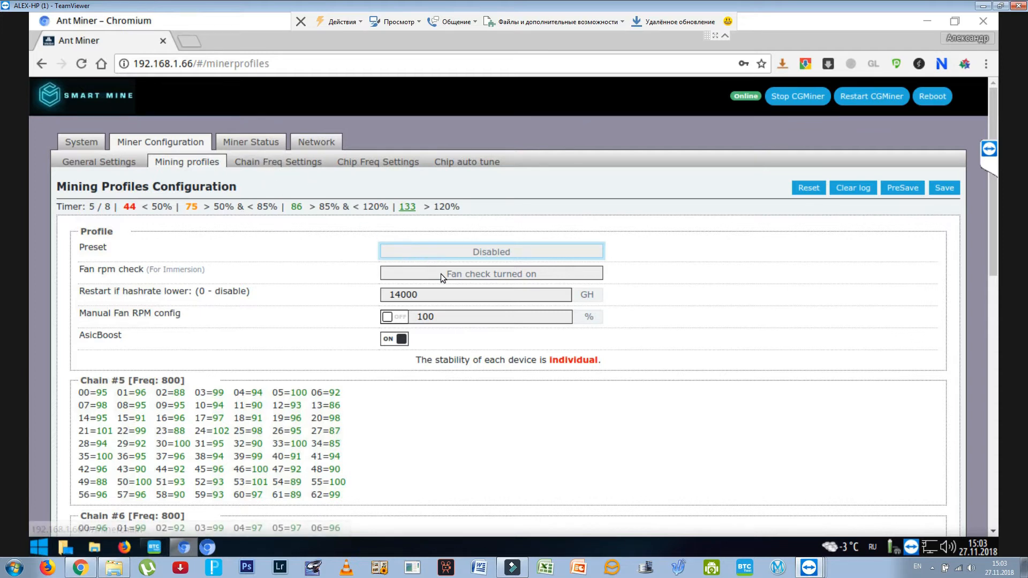
# - Examine the fan rpm check options and highlight the hashrate threshold for automatic restart without changing either setting
pyautogui.click(504, 275)
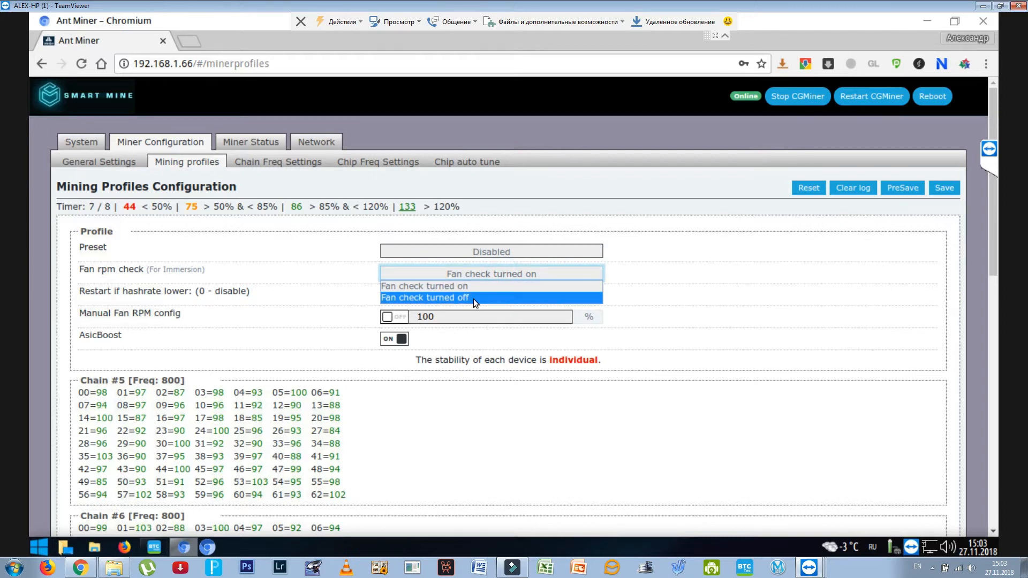
pyautogui.click(689, 281)
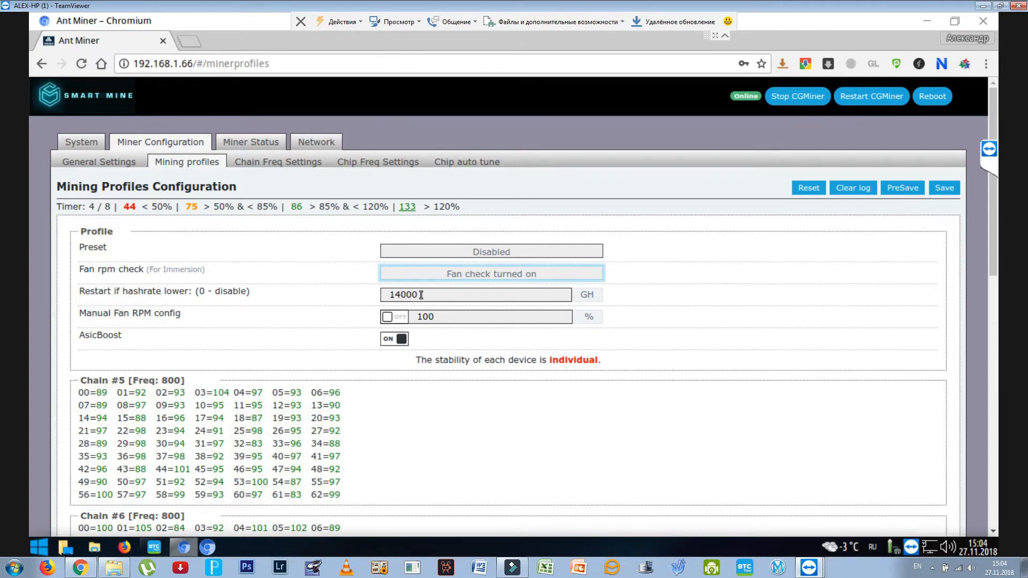
pyautogui.moveTo(421, 295); pyautogui.dragTo(387, 295)
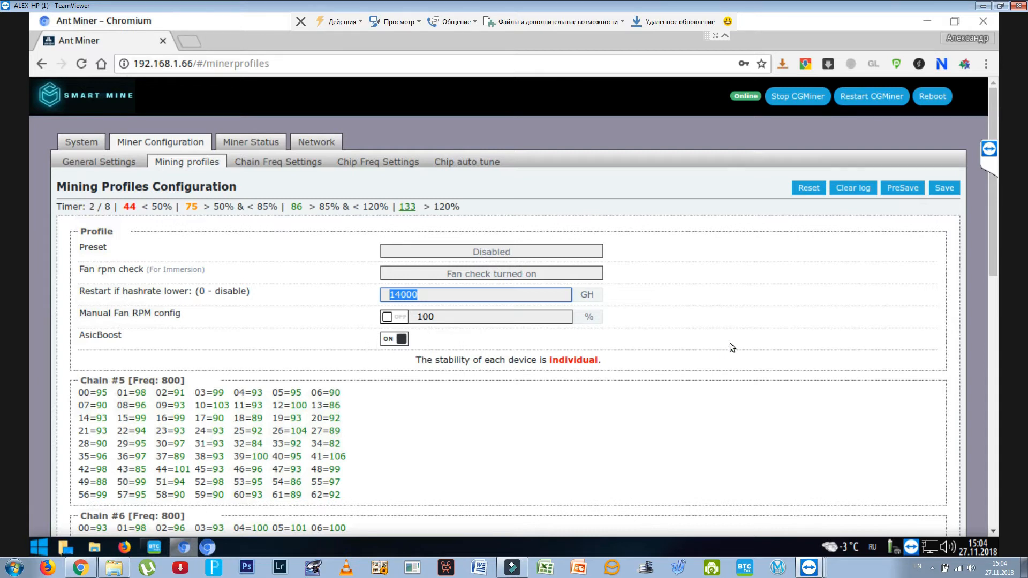
# - Look through the preset list again at Down Volt 650 [~14.0TH], keep Disabled selected, and point out the save option
pyautogui.click(496, 250)
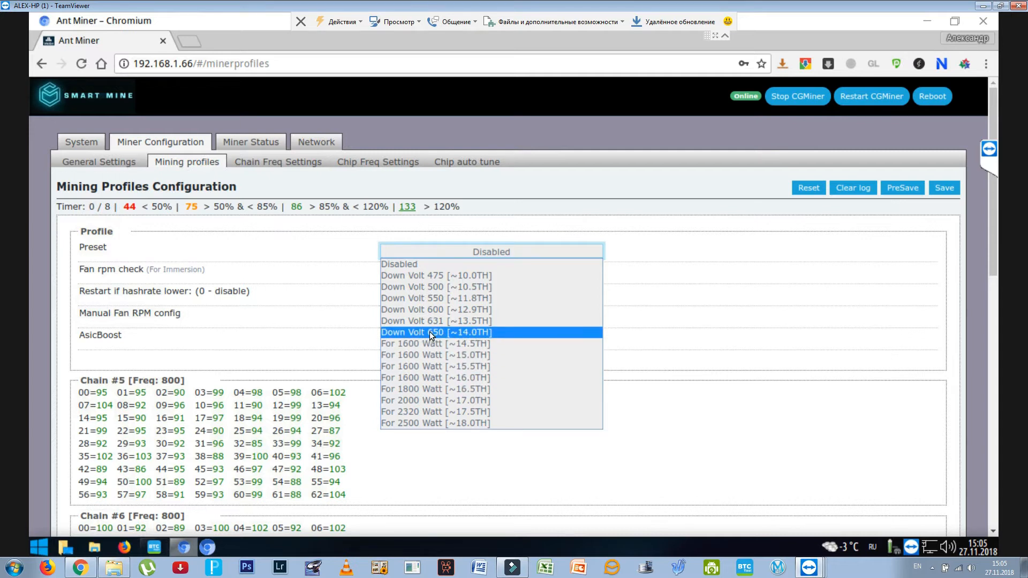
pyautogui.click(753, 320)
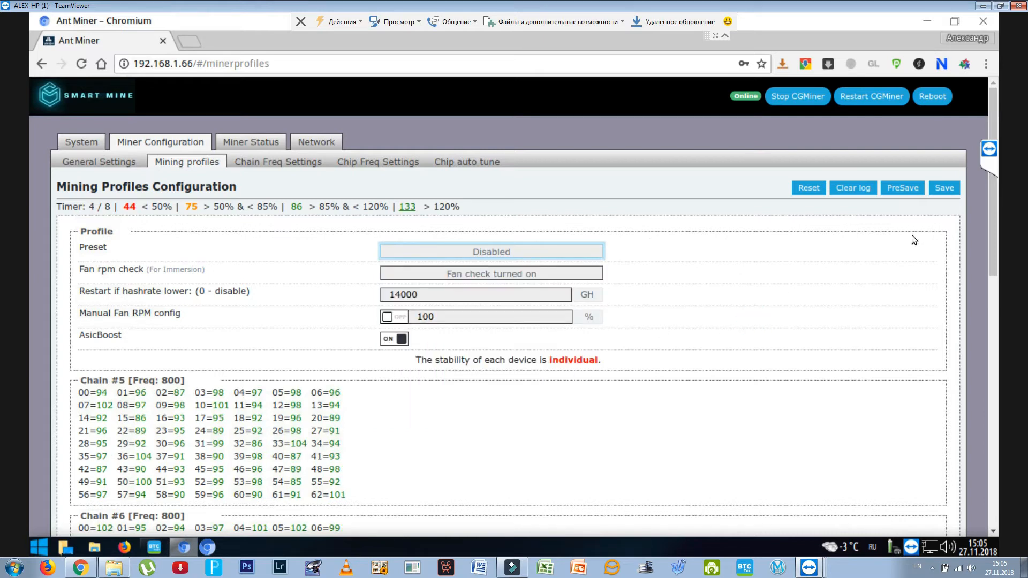
pyautogui.click(947, 189)
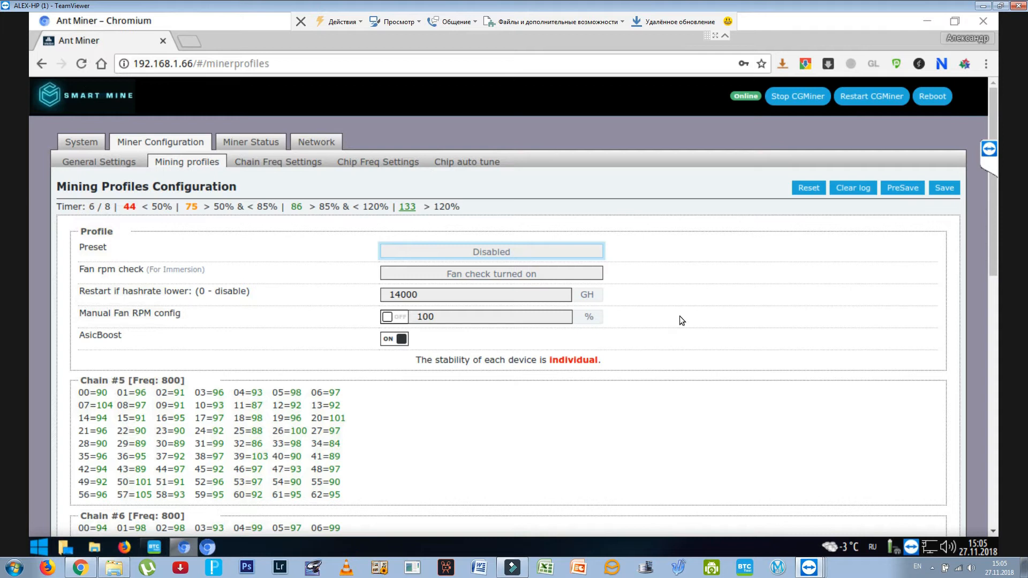
# - Examine the per-chip readings of the hash chains on the mining profiles page
pyautogui.scroll(-1, 680, 316)
pyautogui.scroll(-1, 680, 316)
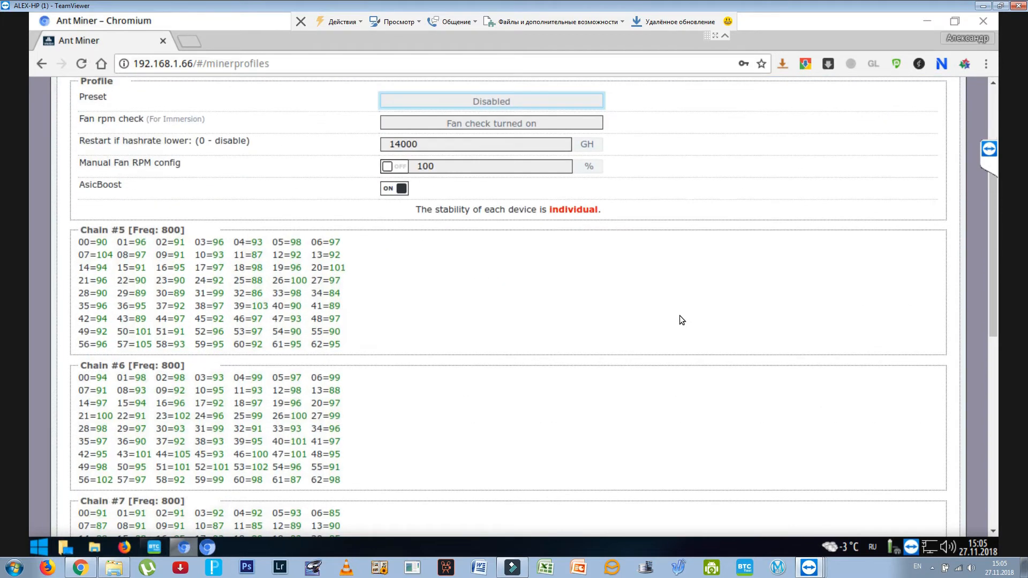
pyautogui.scroll(2, 680, 315)
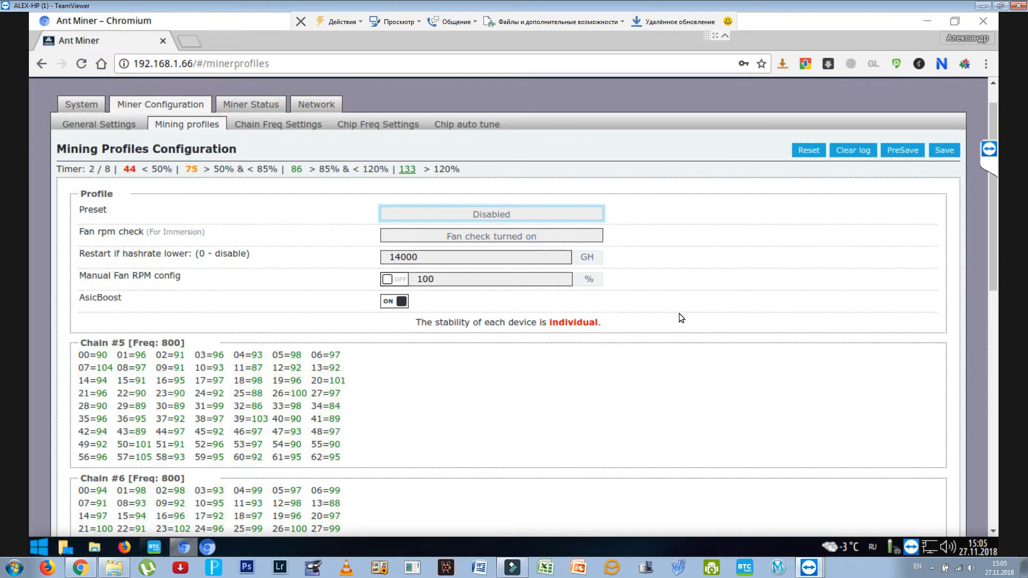
pyautogui.scroll(1, 679, 313)
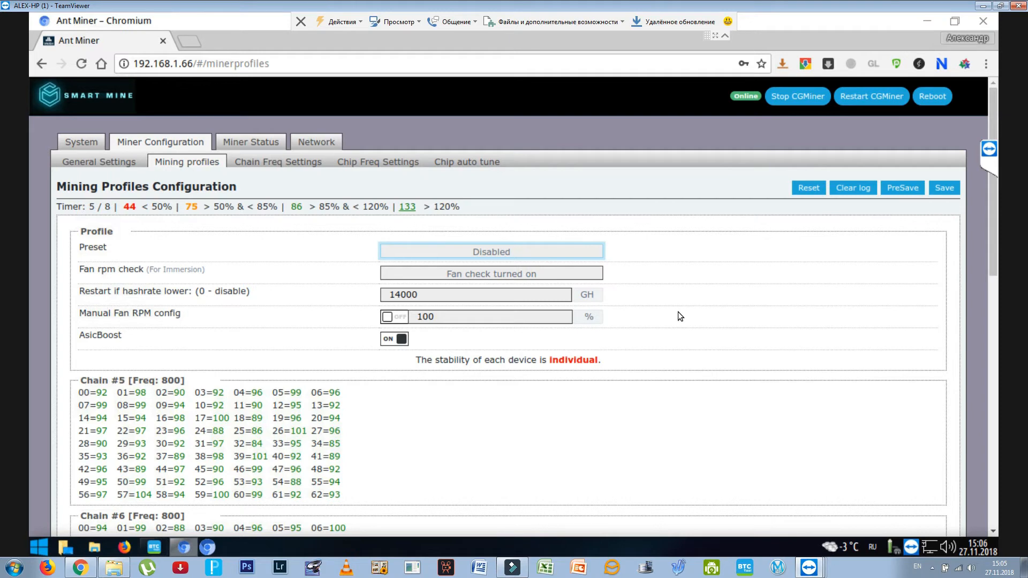
# - Open the chain frequency settings and review the global options, the all-chains frequency and voltage, and the individual settings of chains 5 to 7
pyautogui.click(273, 161)
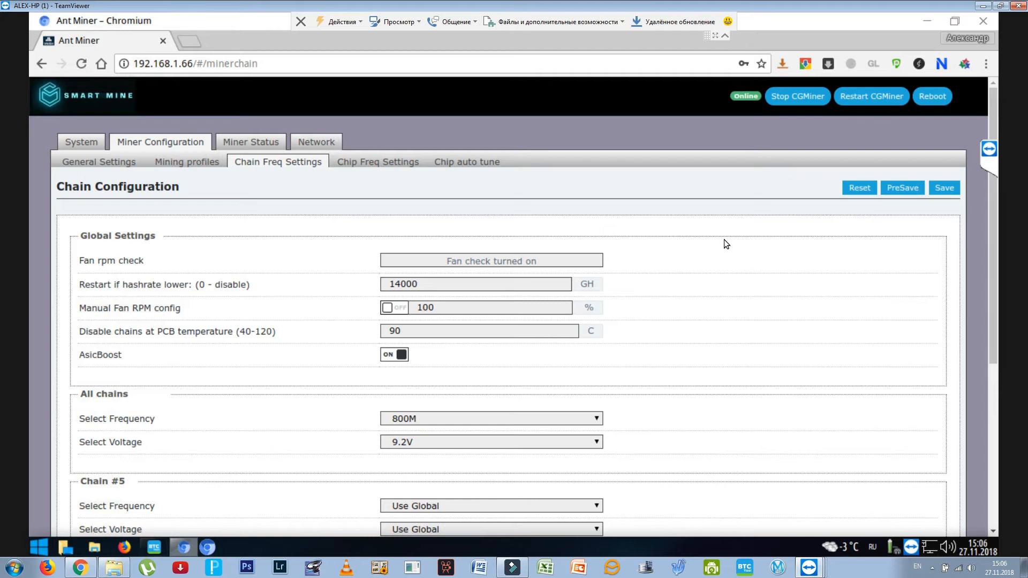
pyautogui.scroll(-3, 724, 241)
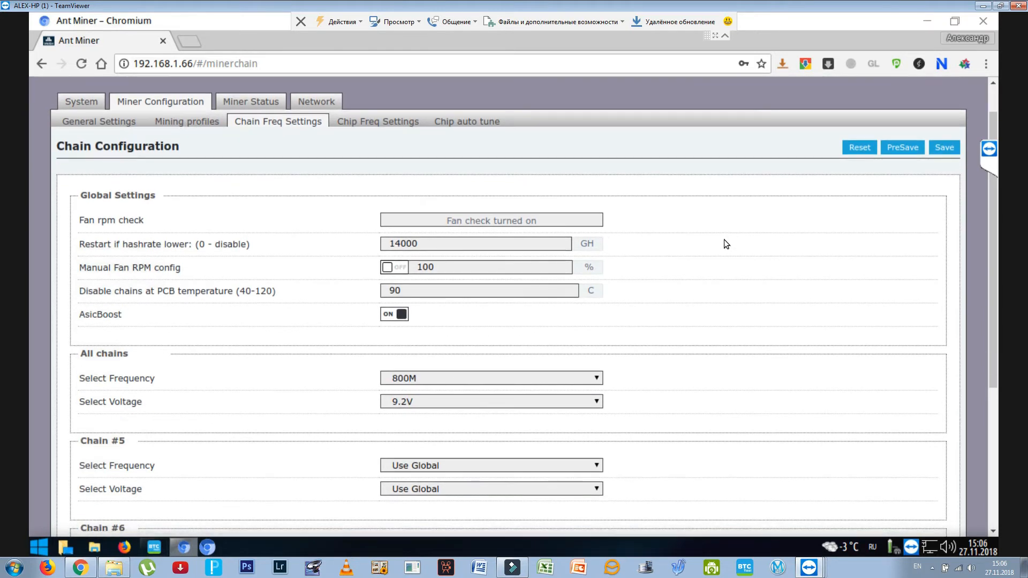
pyautogui.scroll(-3, 725, 240)
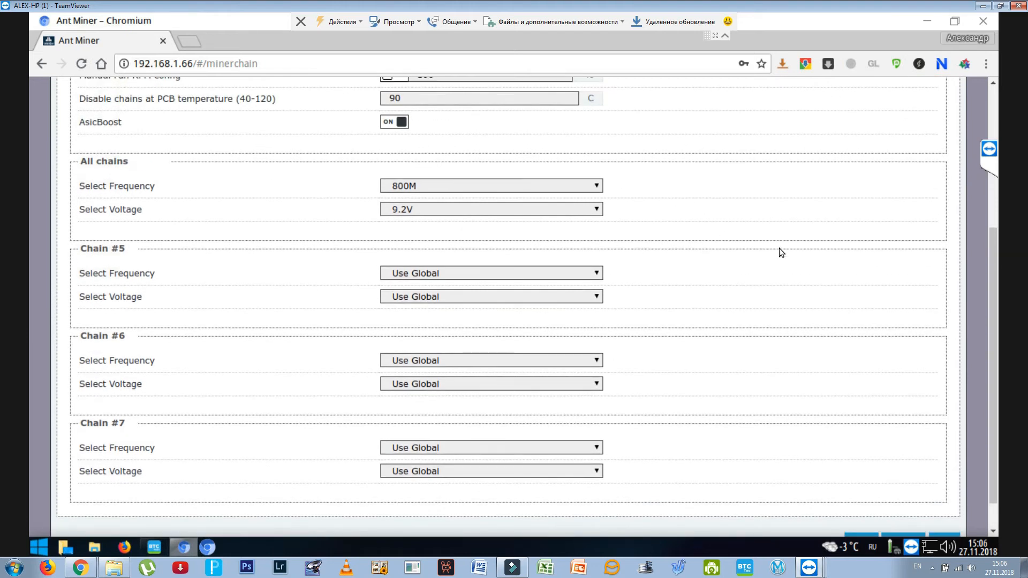
pyautogui.scroll(4, 792, 256)
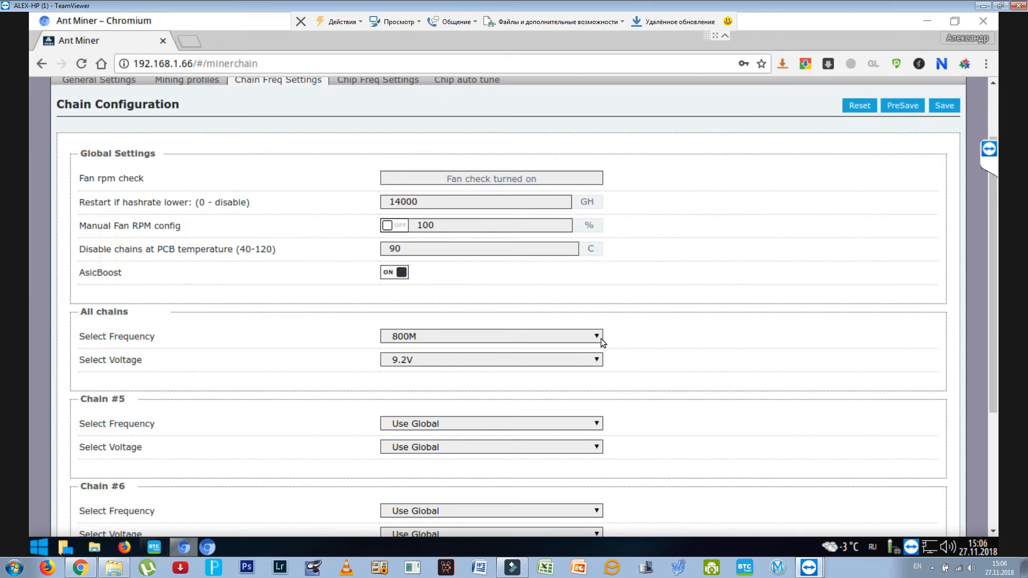
pyautogui.click(709, 364)
pyautogui.scroll(-3, 764, 364)
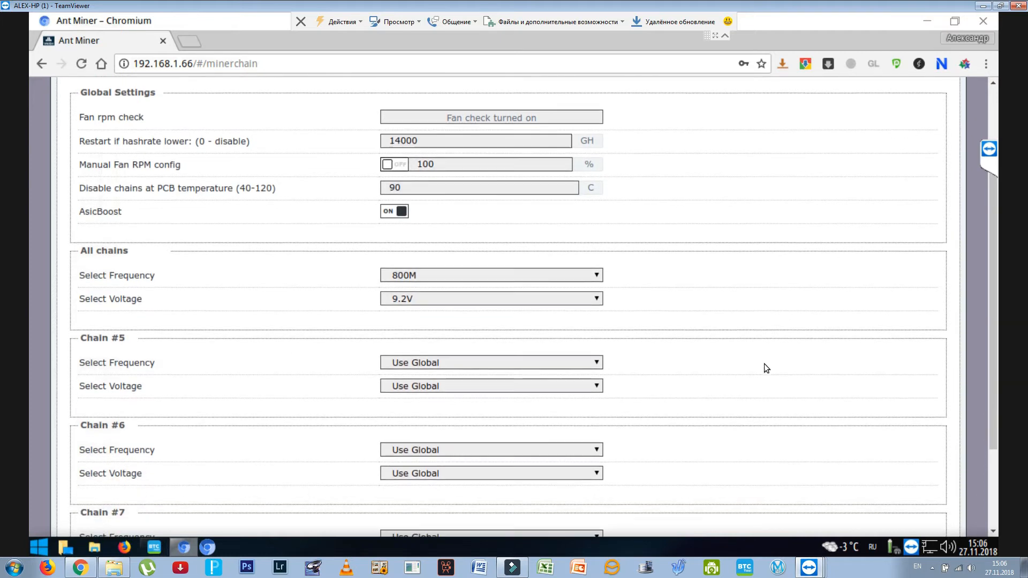
pyautogui.scroll(-1, 764, 364)
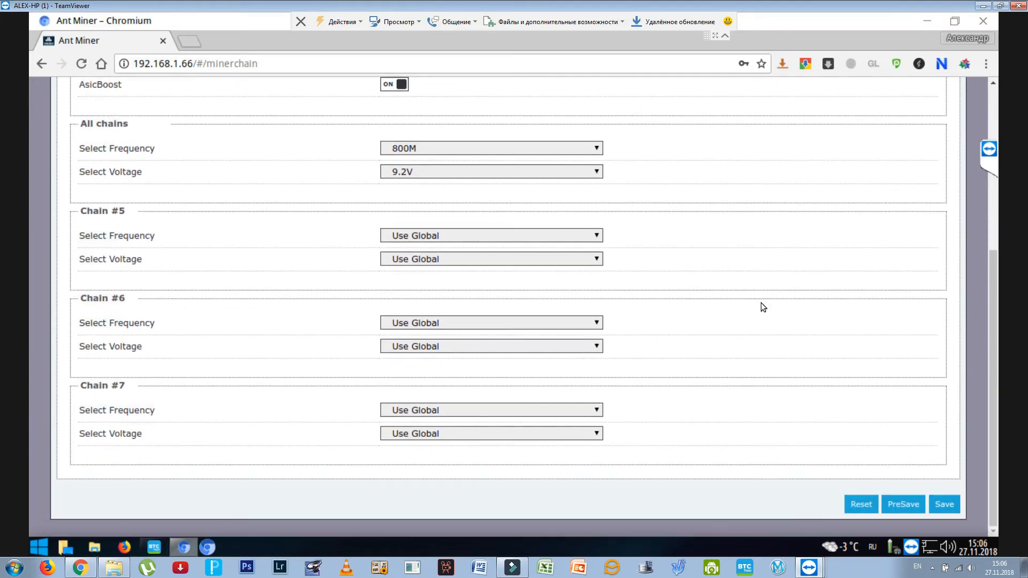
pyautogui.scroll(2, 761, 302)
pyautogui.scroll(4, 761, 301)
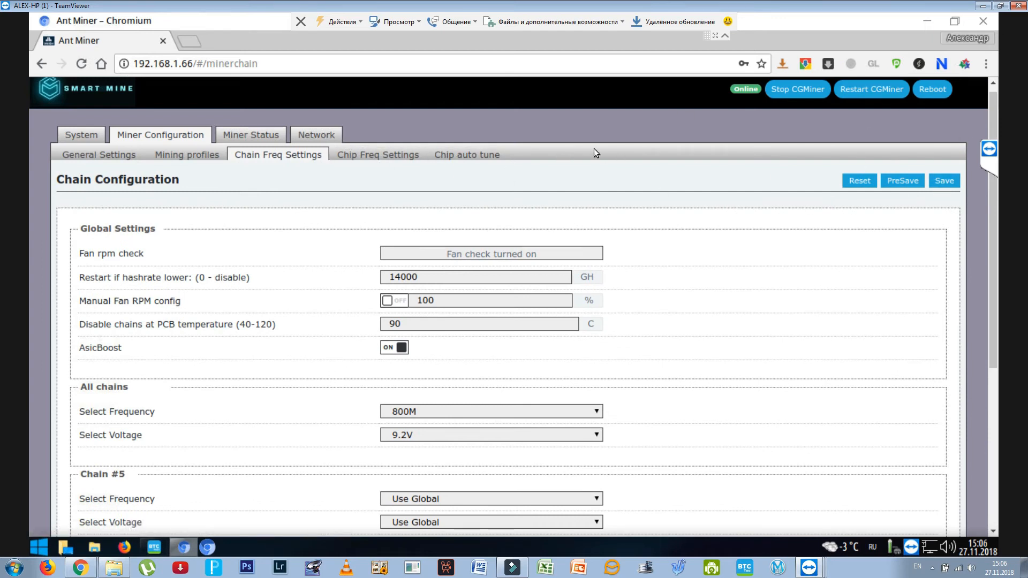
# - Open the chip frequency settings and examine the per-chip frequencies and performance readings of chains 5 to 7
pyautogui.click(376, 160)
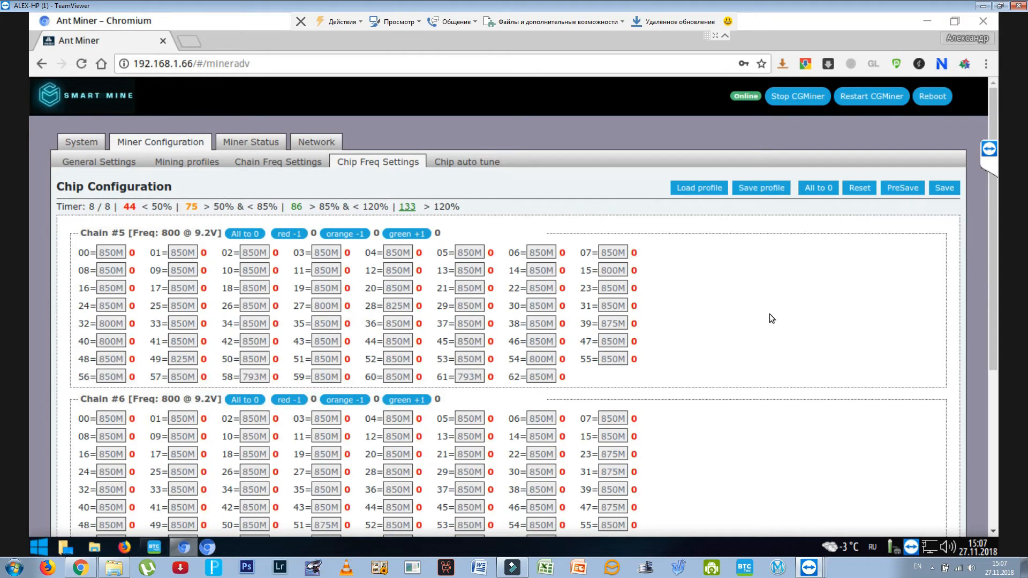
pyautogui.scroll(-5, 770, 314)
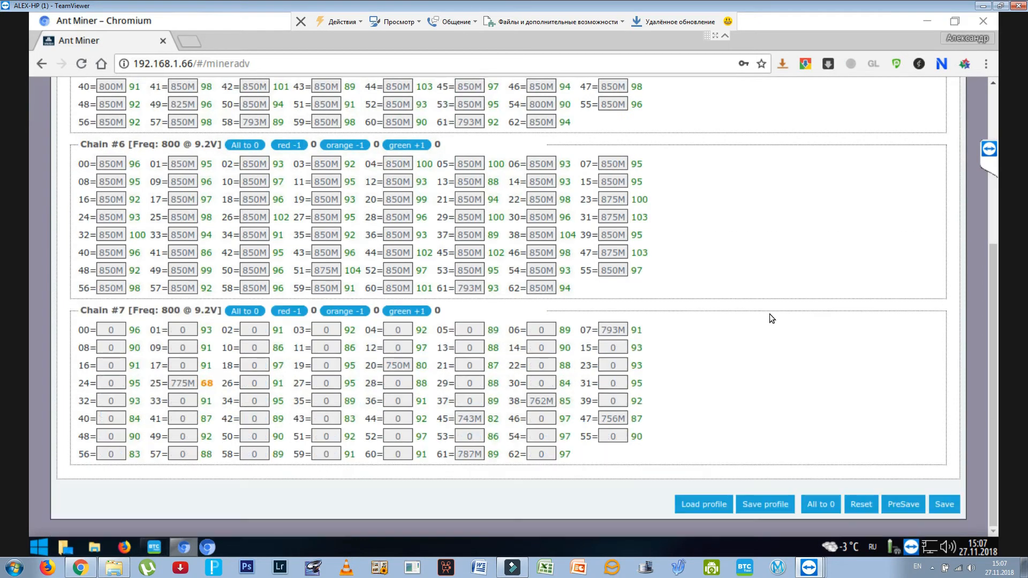
pyautogui.scroll(2, 770, 314)
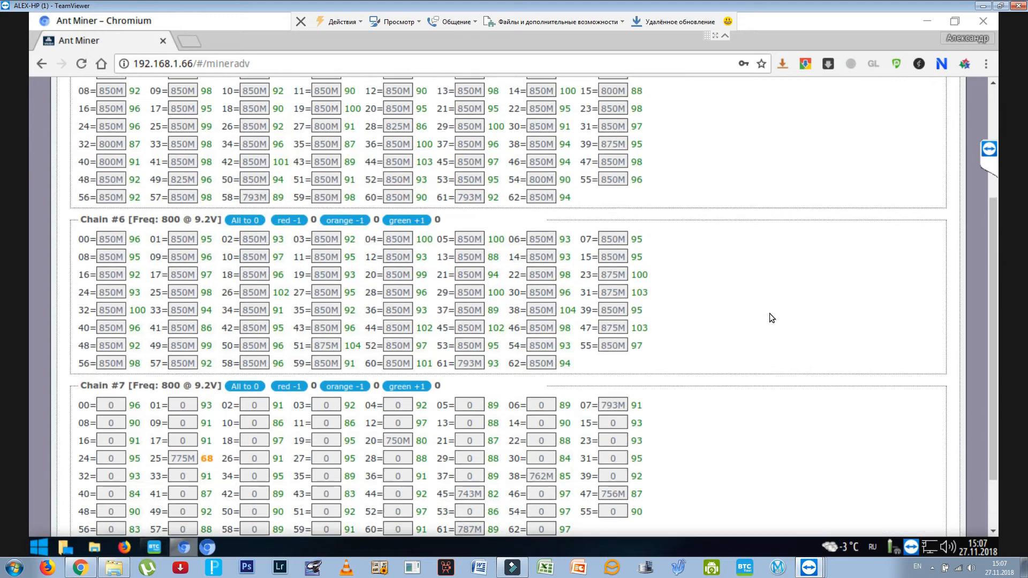
pyautogui.scroll(3, 769, 313)
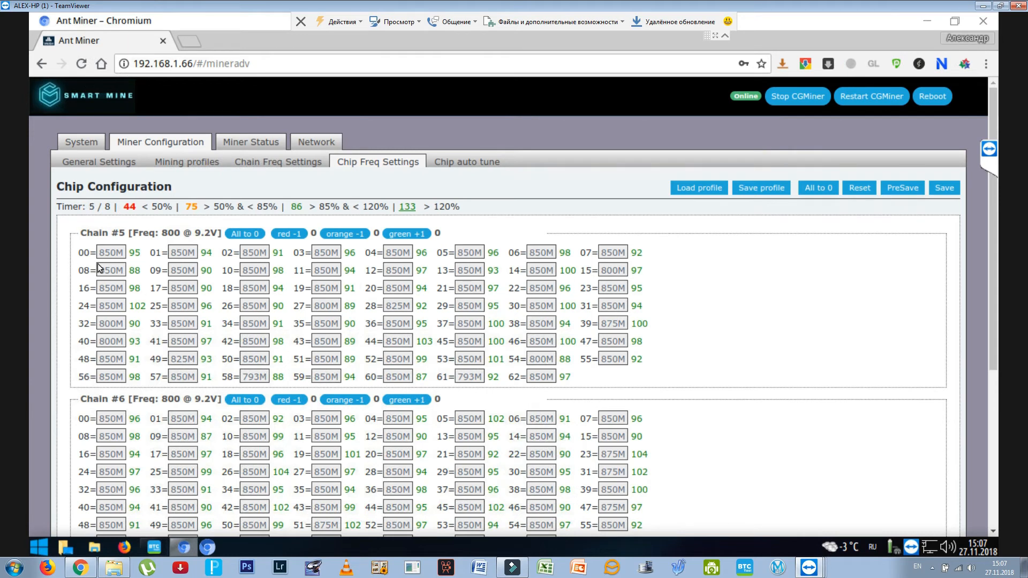
pyautogui.scroll(-5, 718, 334)
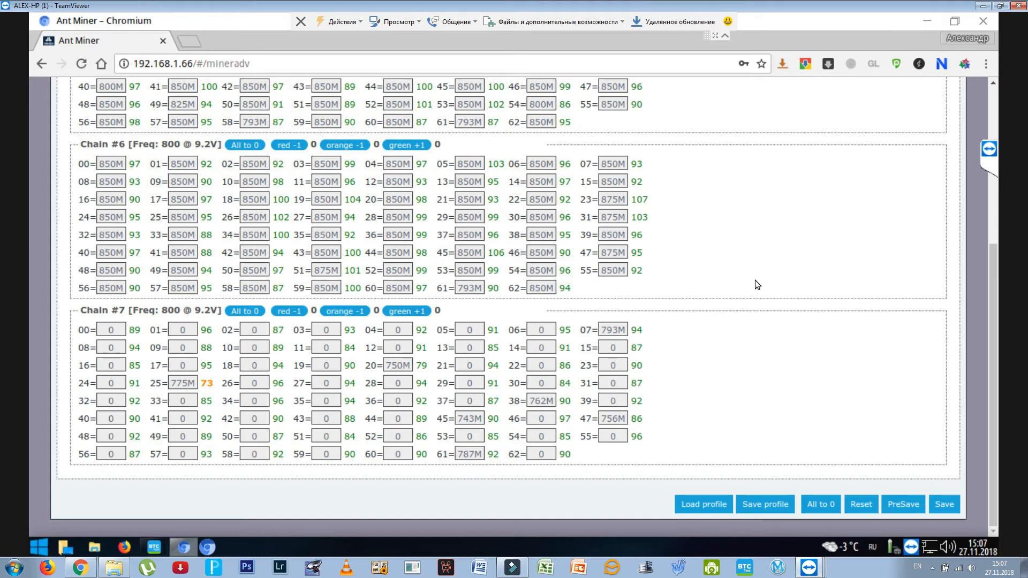
pyautogui.scroll(3, 747, 269)
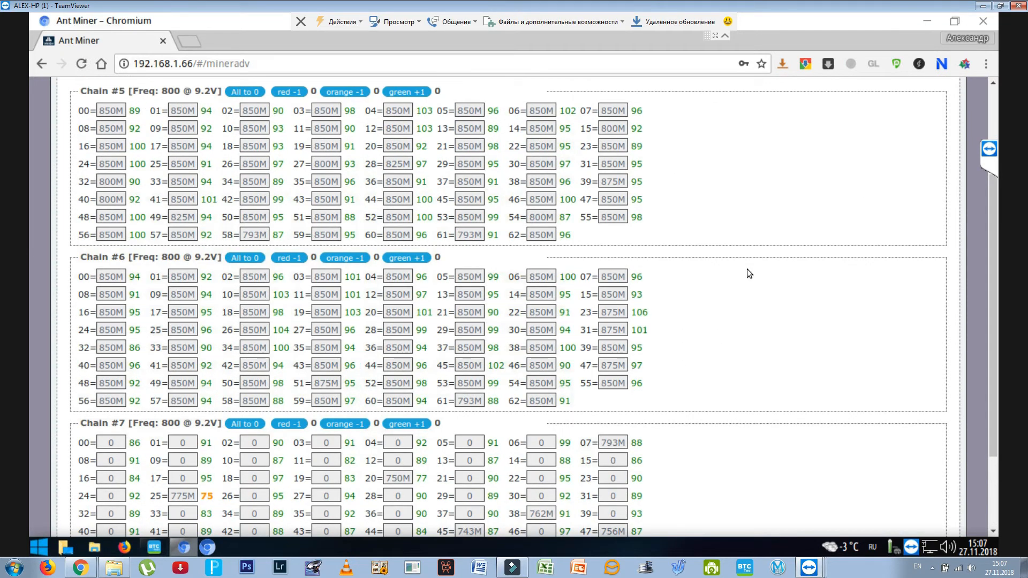
pyautogui.scroll(2, 747, 269)
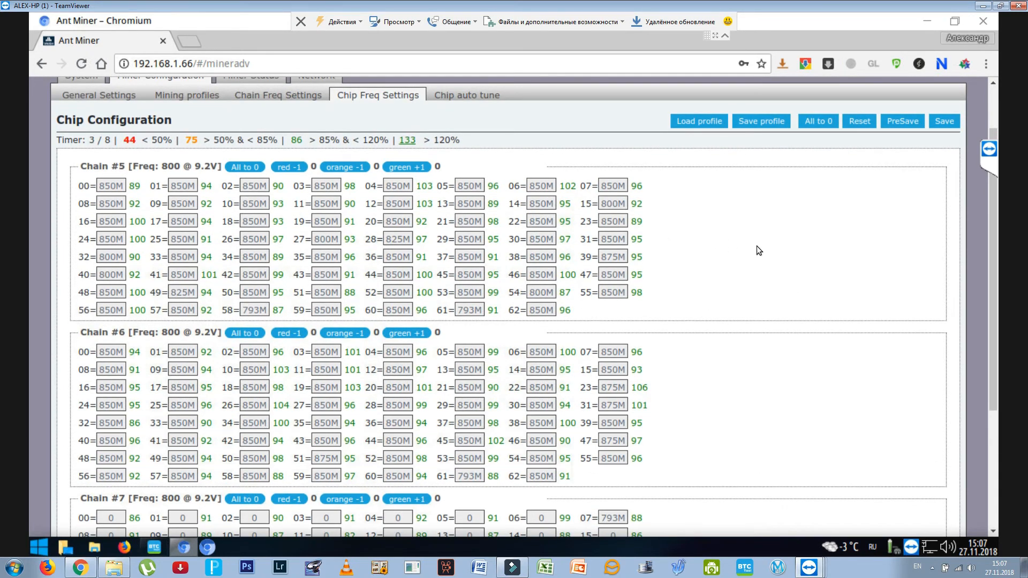
pyautogui.scroll(-3, 757, 249)
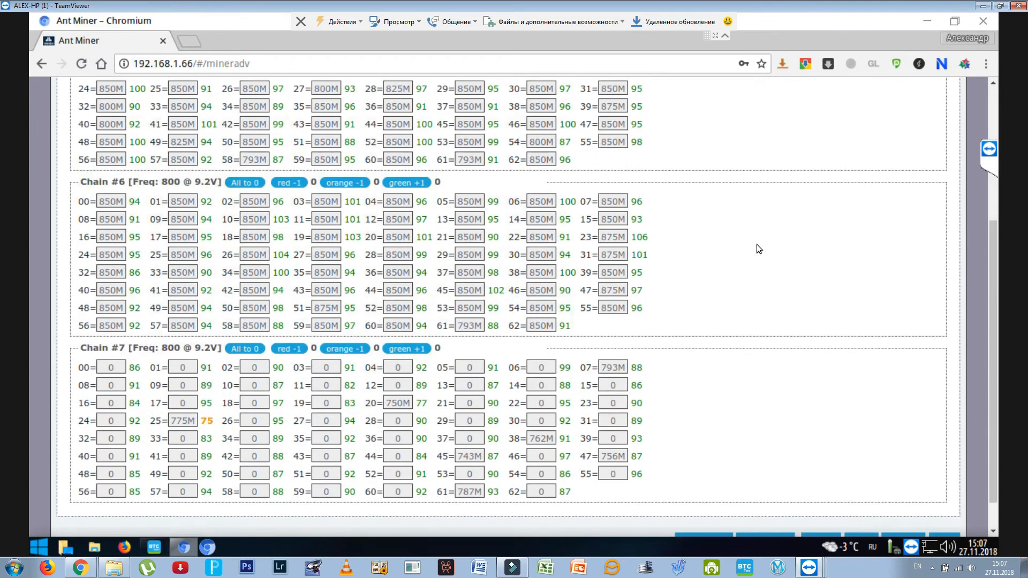
# - Look through the available frequencies for chip 25 of Chain #7 and close the list without choosing one
pyautogui.click(188, 421)
pyautogui.moveTo(203, 370)
pyautogui.mouseDown()
pyautogui.moveTo(203, 350)
pyautogui.moveTo(204, 372)
pyautogui.mouseUp()
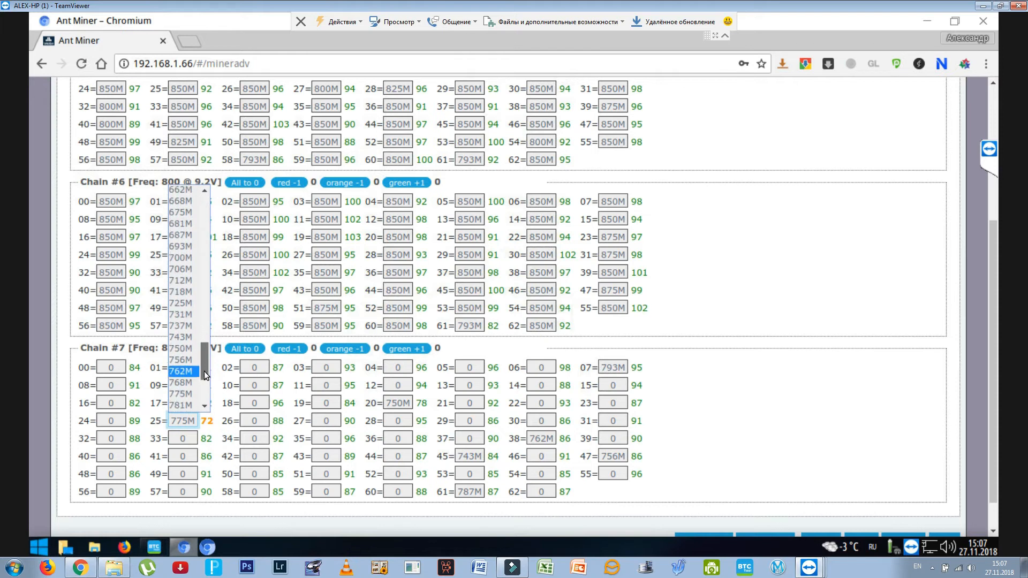
pyautogui.click(840, 316)
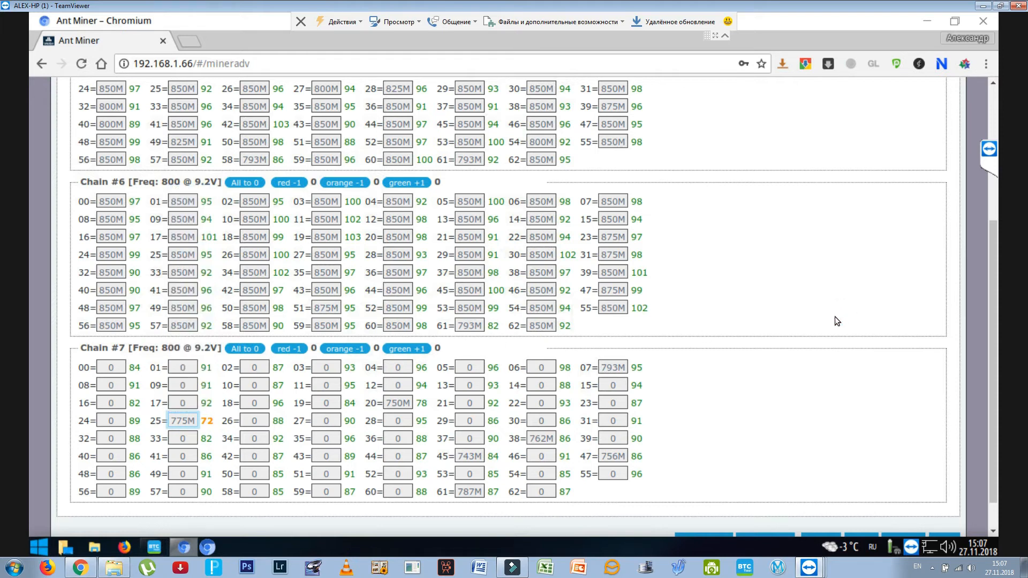
# - Open the chip auto tune settings and set Downscale RED,ORANGE chip (Stage 2) to Enabled
pyautogui.scroll(5, 821, 328)
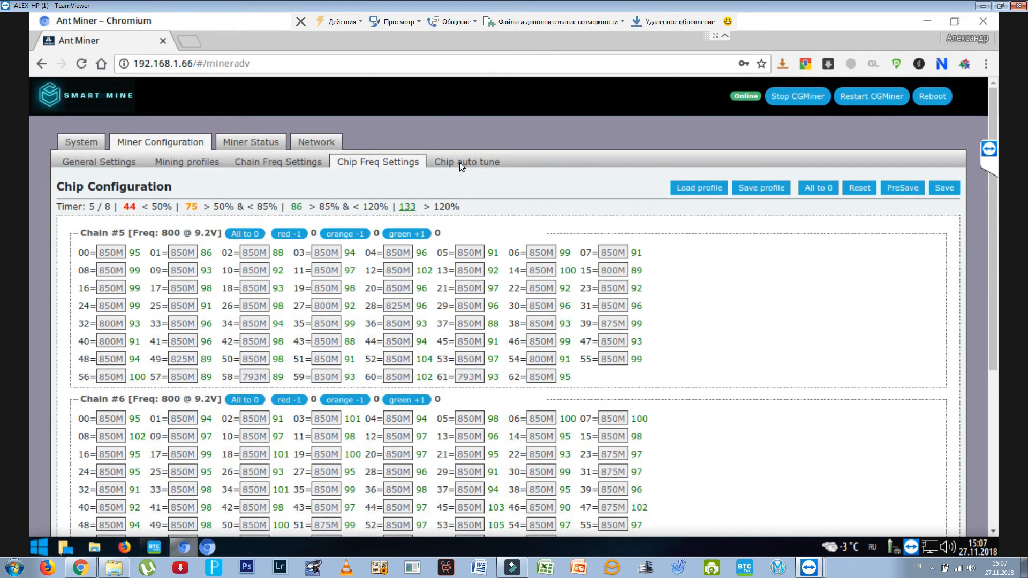
pyautogui.click(461, 162)
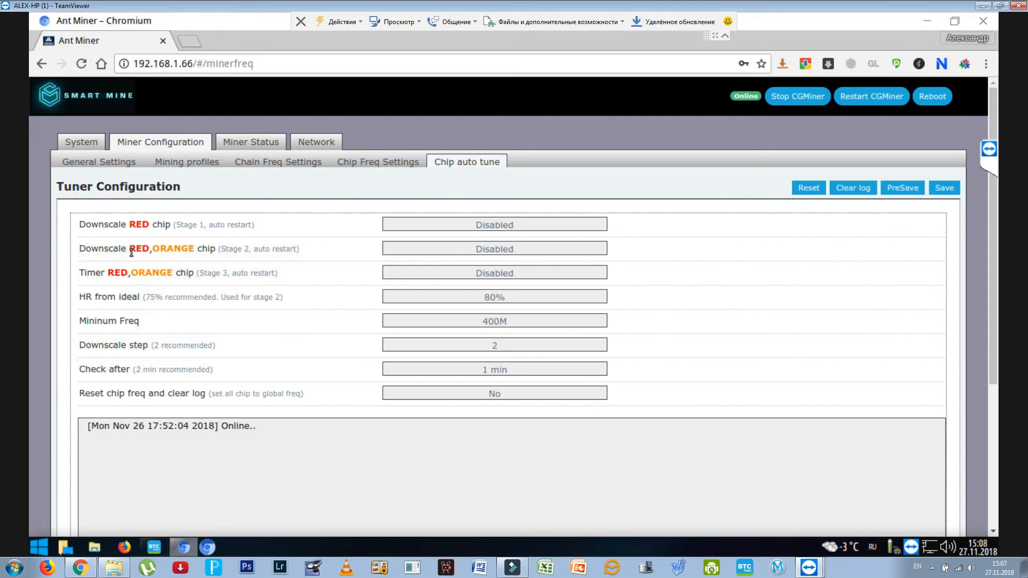
pyautogui.click(486, 252)
pyautogui.click(467, 262)
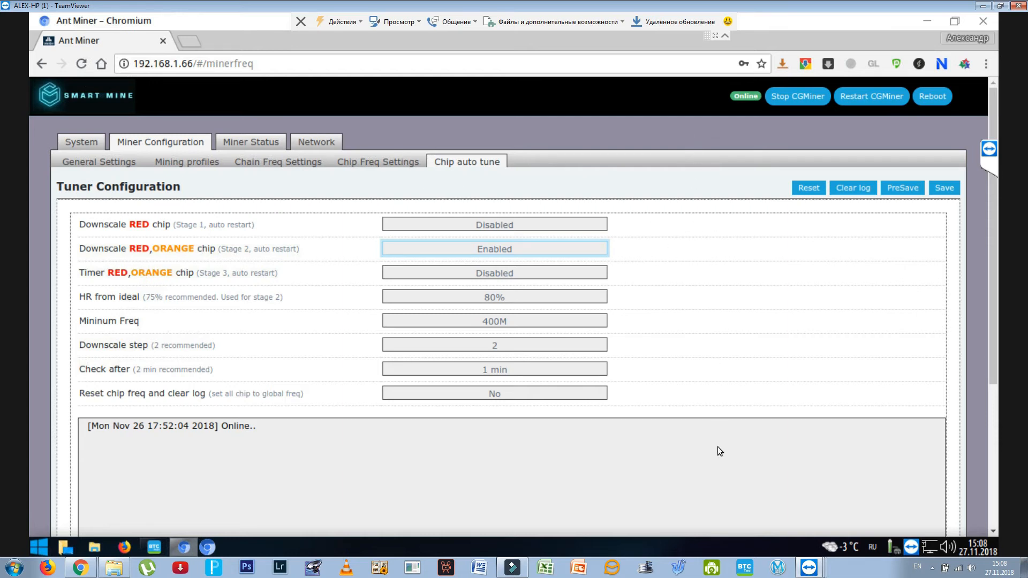
# - Set Downscale RED,ORANGE chip (Stage 2) back to Disabled in the tuner configuration
pyautogui.click(503, 249)
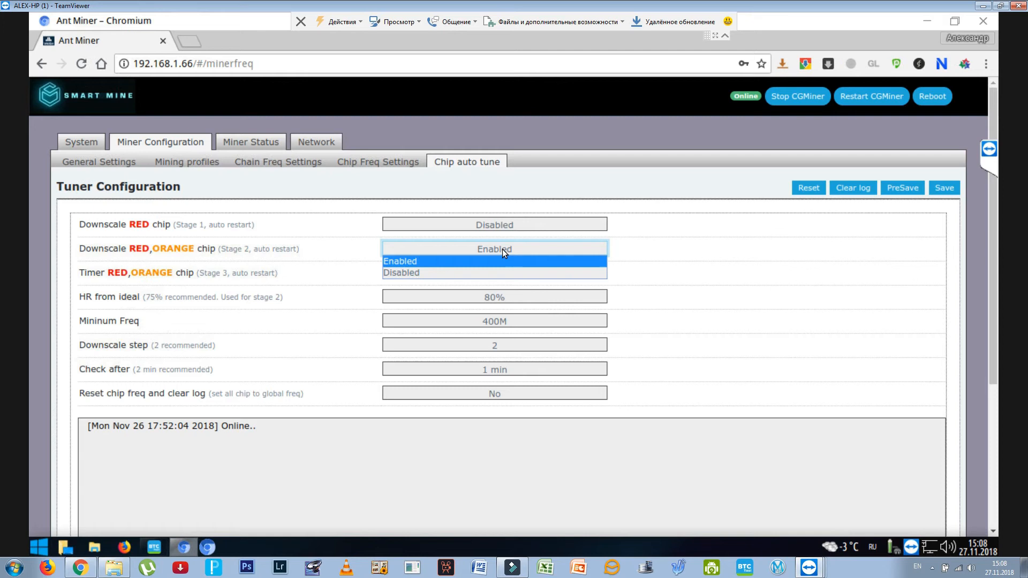
pyautogui.click(407, 273)
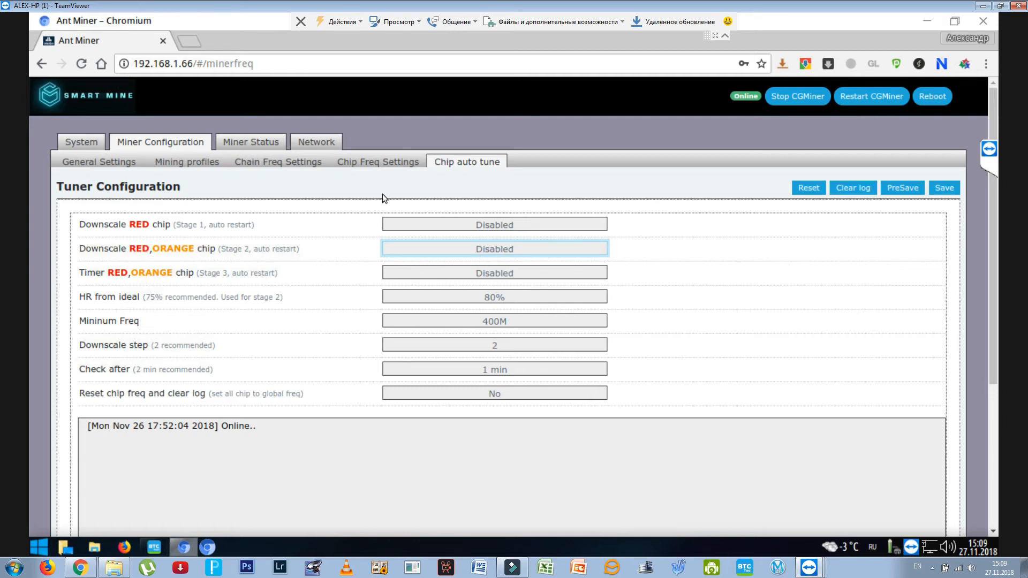
pyautogui.click(452, 163)
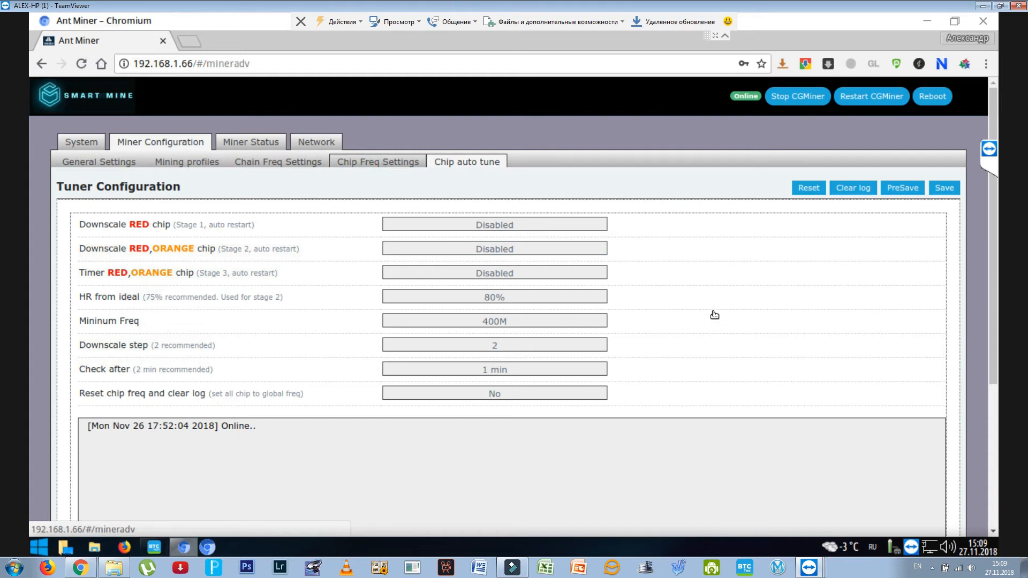
# - Return to the chip frequency settings and check the refreshed per-chip readings of all three chains
pyautogui.click(378, 162)
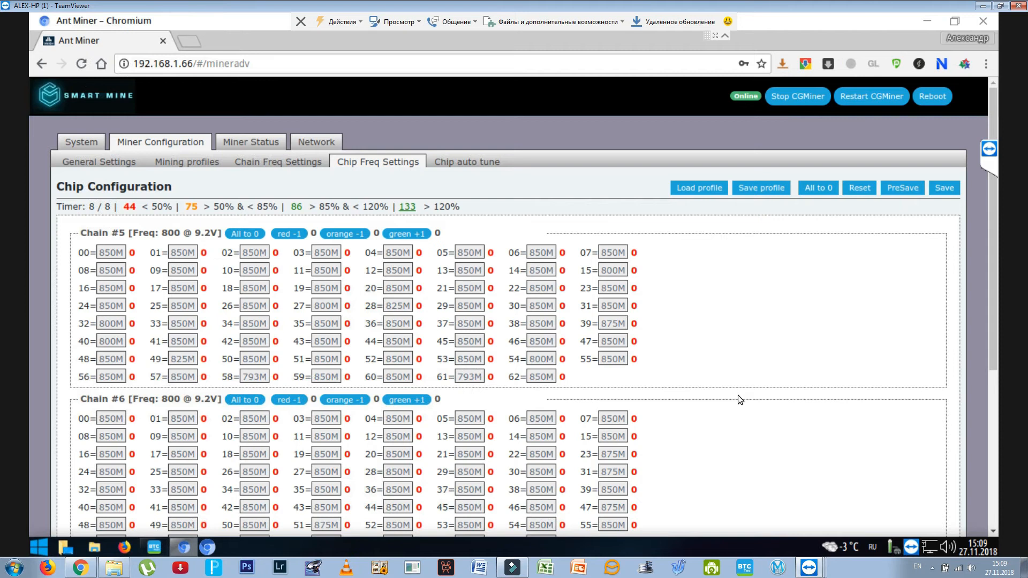
pyautogui.scroll(-5, 738, 396)
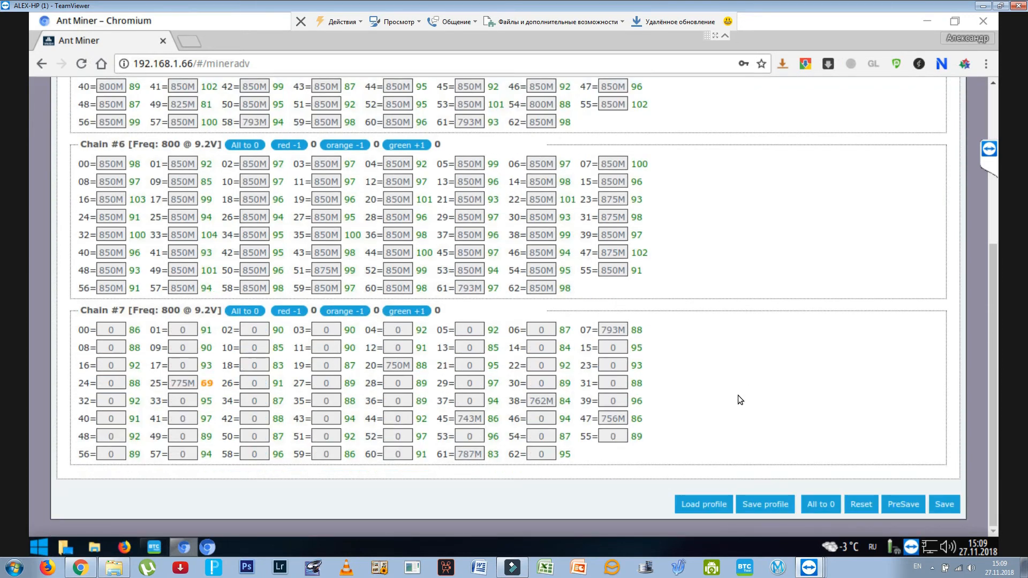
pyautogui.scroll(2, 738, 395)
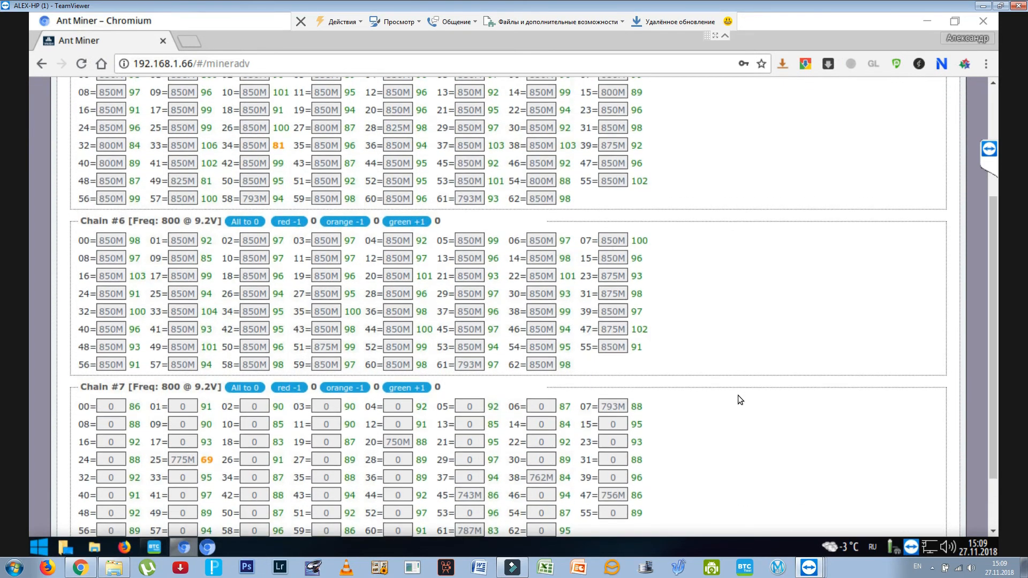
pyautogui.scroll(2, 737, 394)
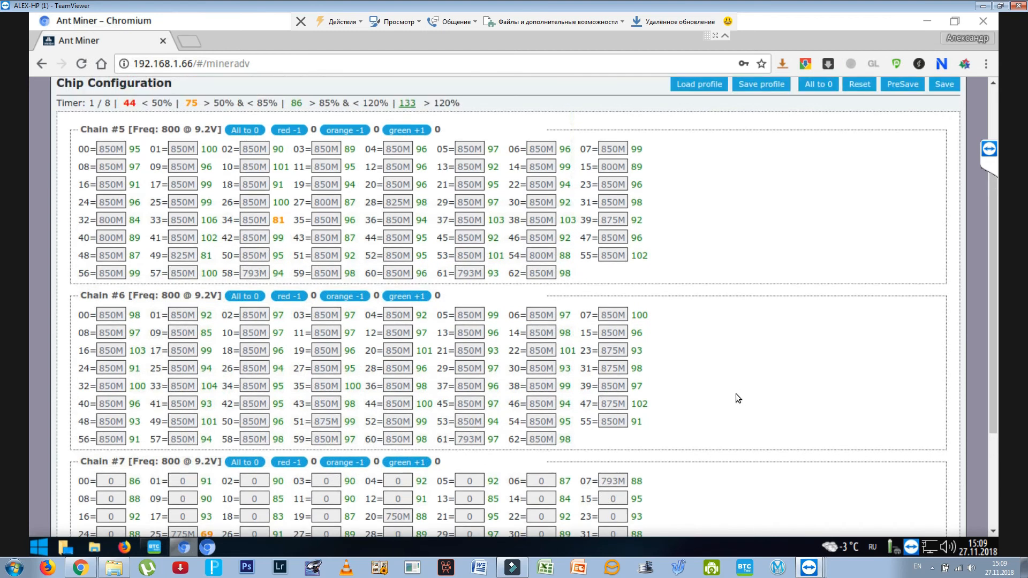
pyautogui.scroll(1, 238, 146)
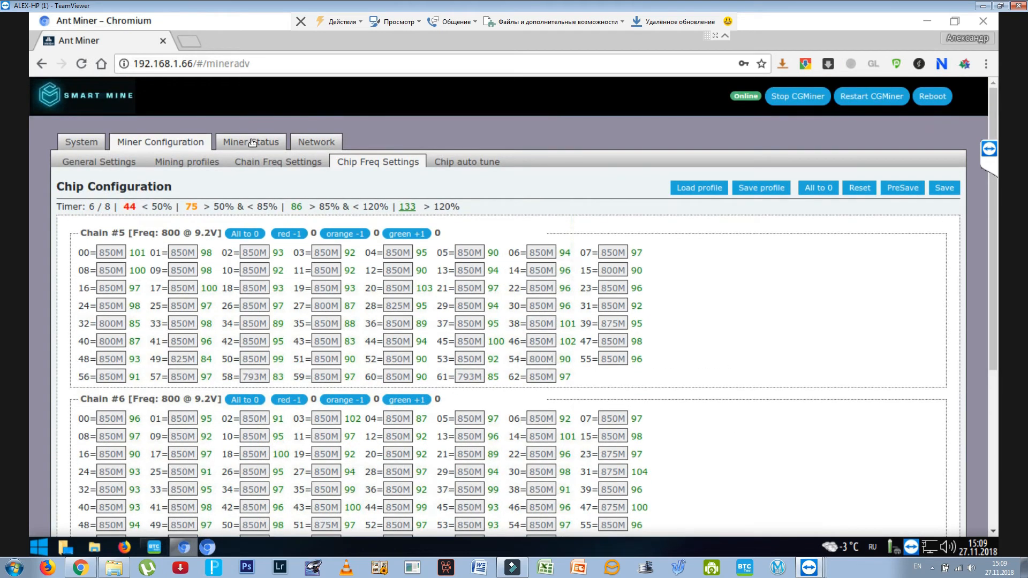
# - Review the miner status page, and the pool entries and DevFee connection option in the miner's general configuration
pyautogui.click(251, 143)
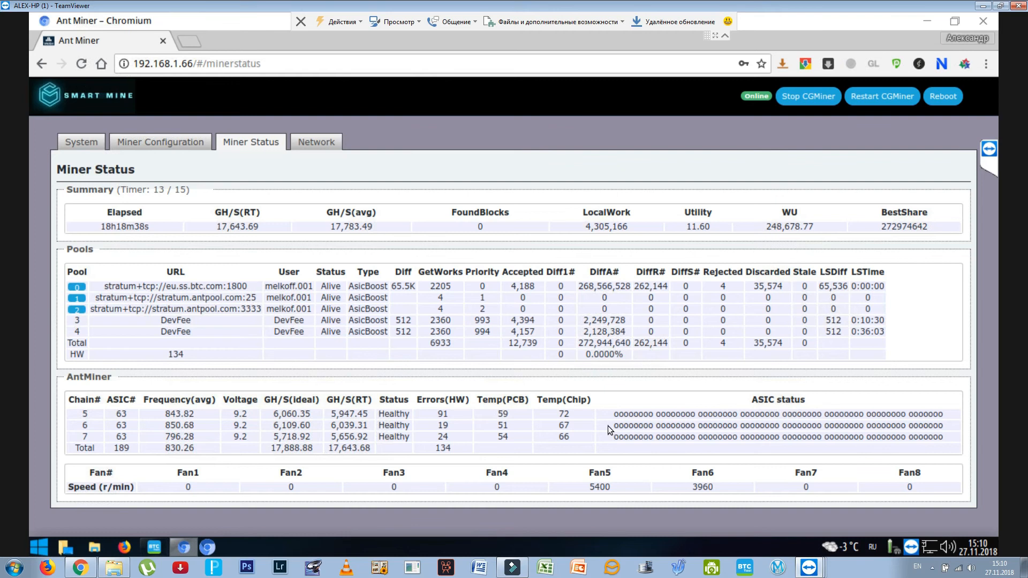
pyautogui.click(161, 143)
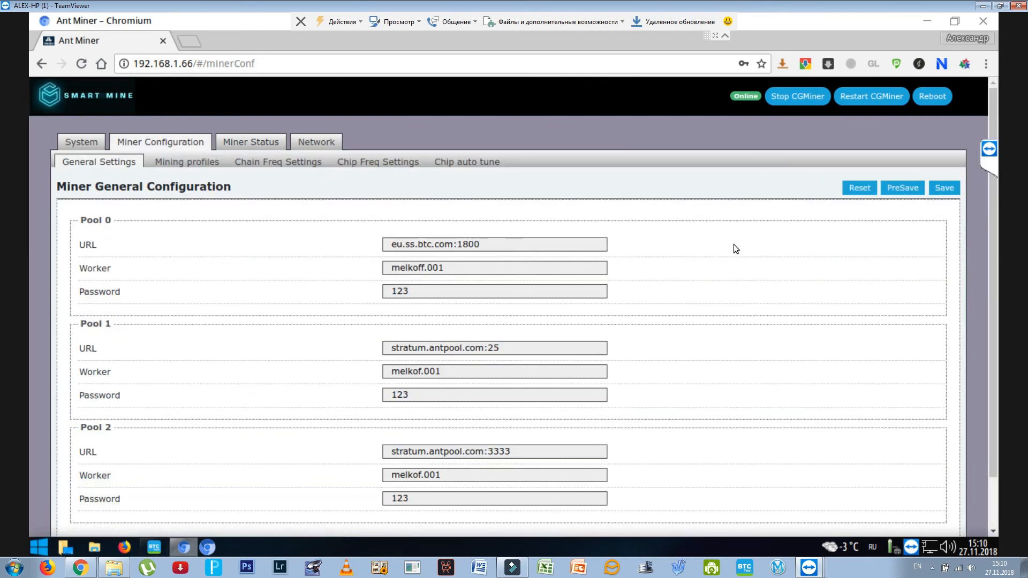
pyautogui.scroll(-2, 734, 244)
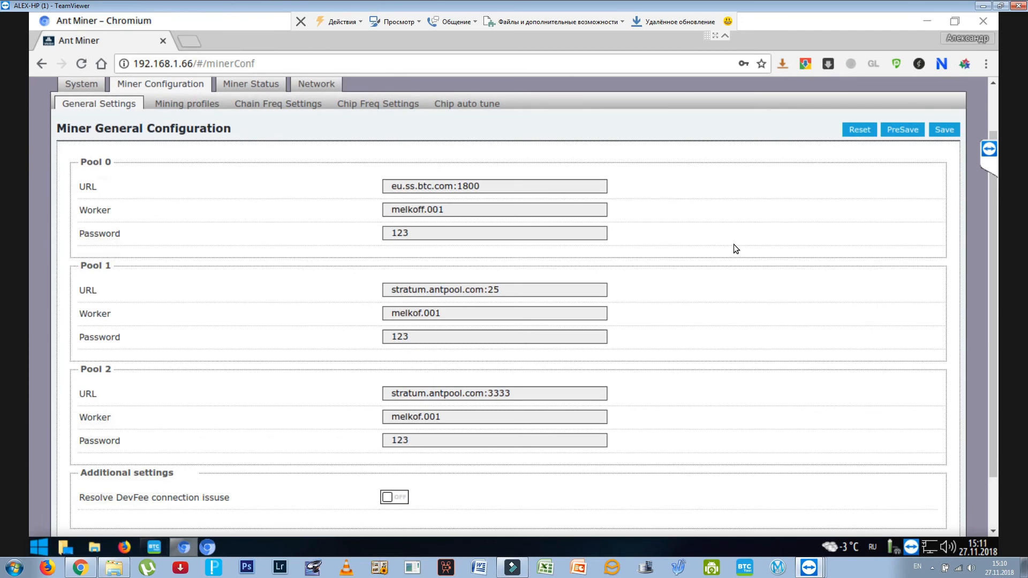
pyautogui.scroll(-1, 733, 245)
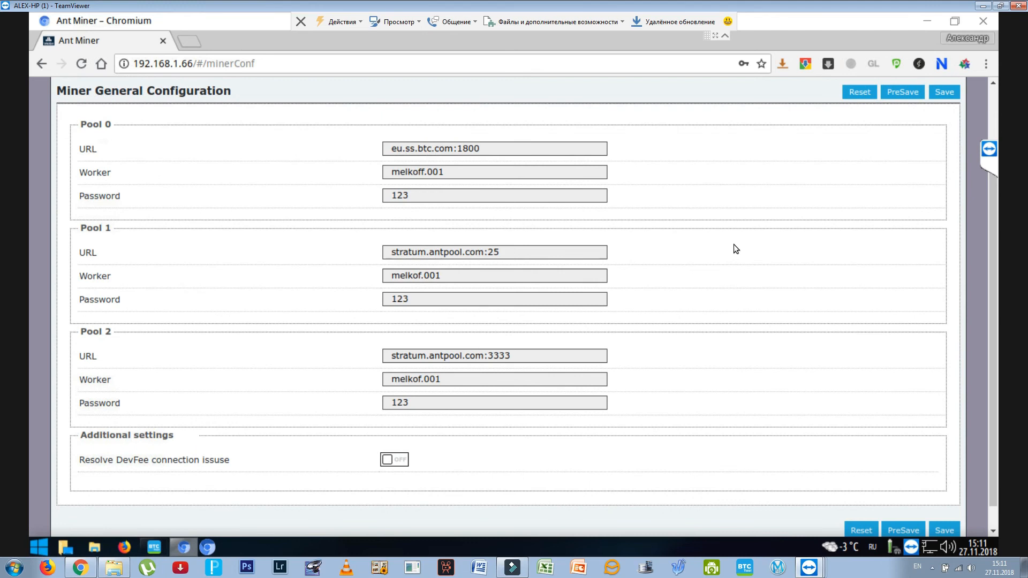
pyautogui.scroll(1, 734, 243)
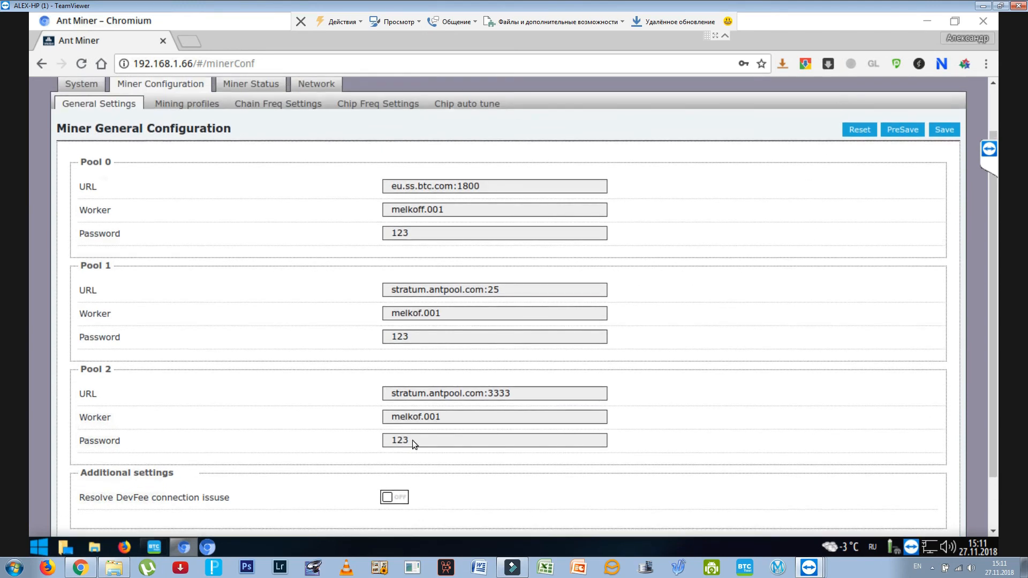
# - Switch to BTC Tools and stop monitoring the miners
pyautogui.click(152, 550)
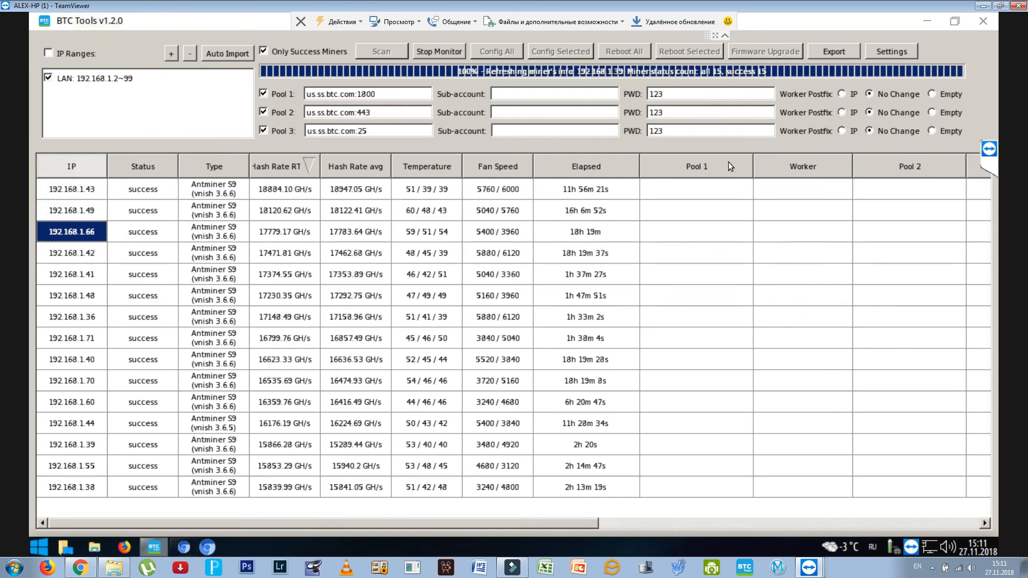
pyautogui.click(442, 50)
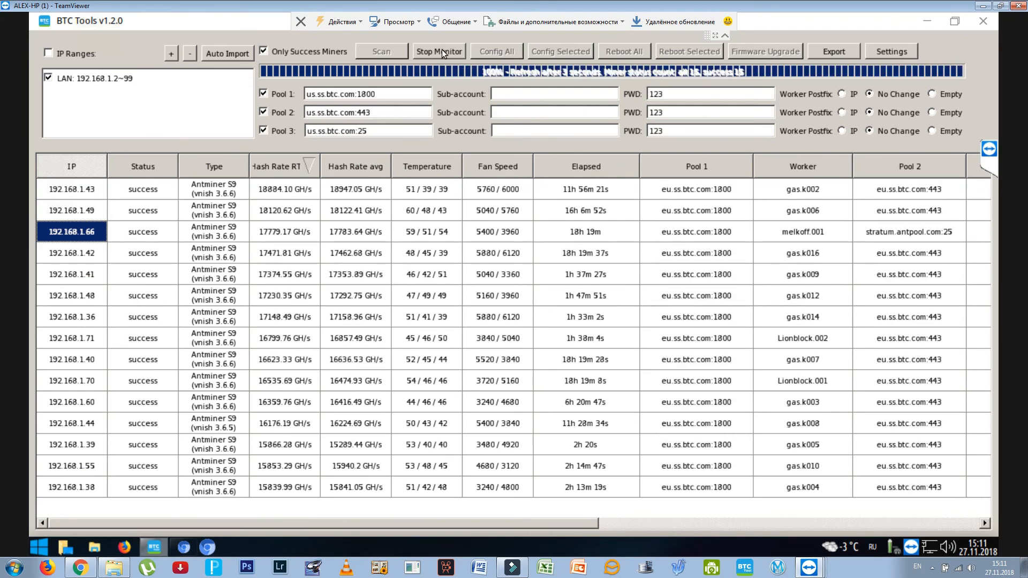
pyautogui.click(522, 298)
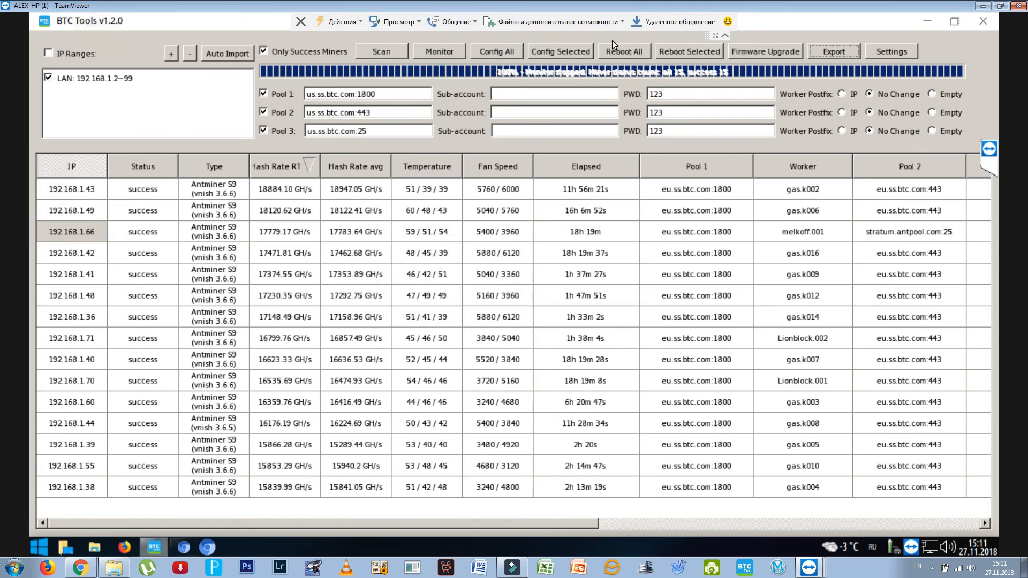
# - Try selecting a single miner and the range 192.168.1.49 to 192.168.1.42 in the list, and clear the selection
pyautogui.click(53, 191)
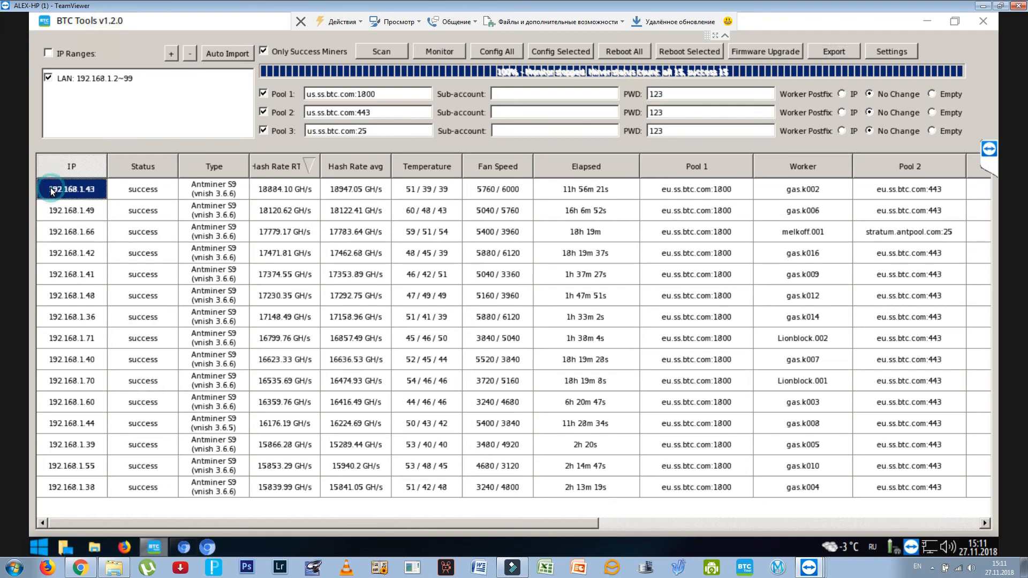
pyautogui.click(70, 213)
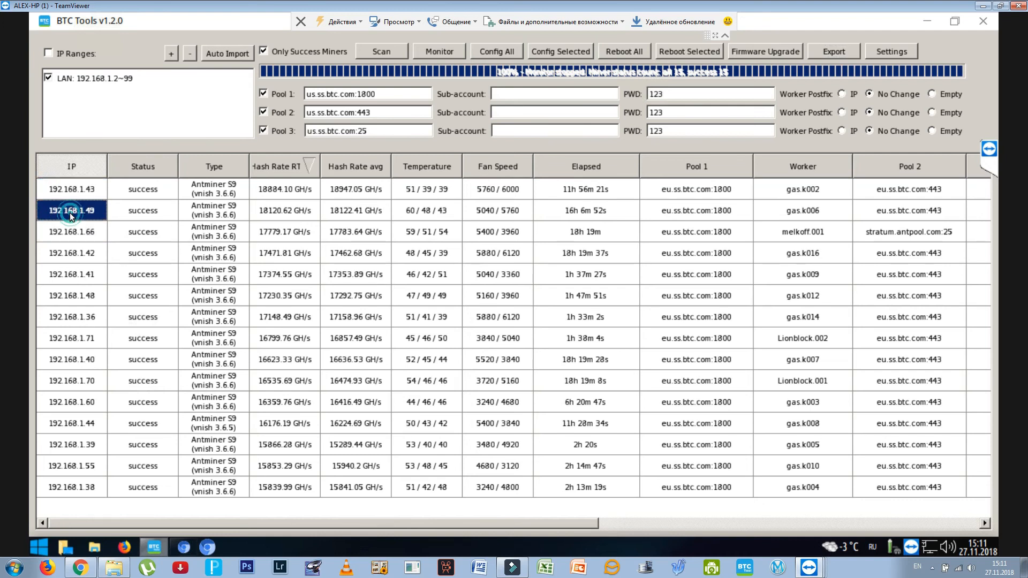
pyautogui.keyDown('shift'); pyautogui.click(72, 247); pyautogui.keyUp('shift')
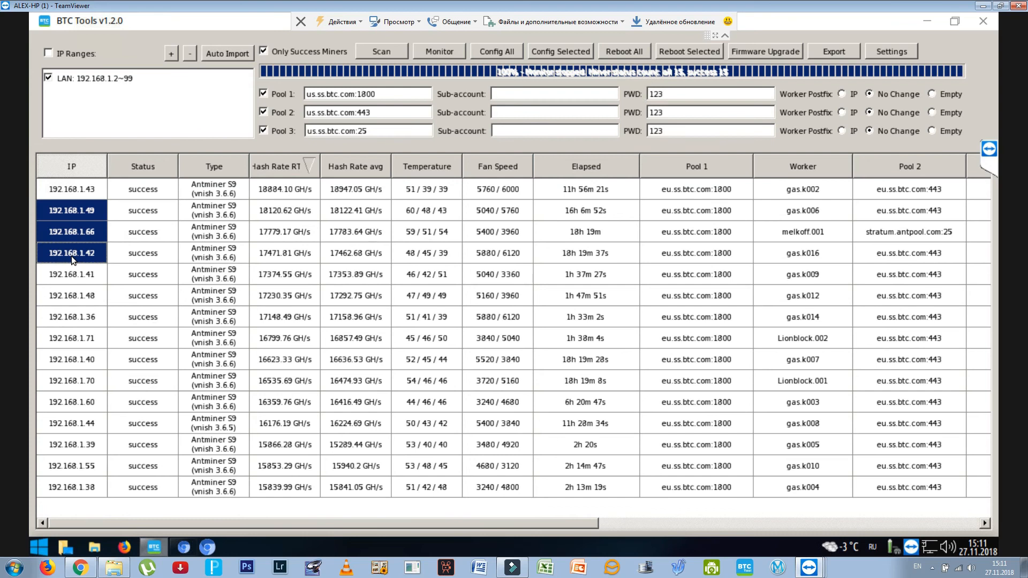
pyautogui.click(93, 123)
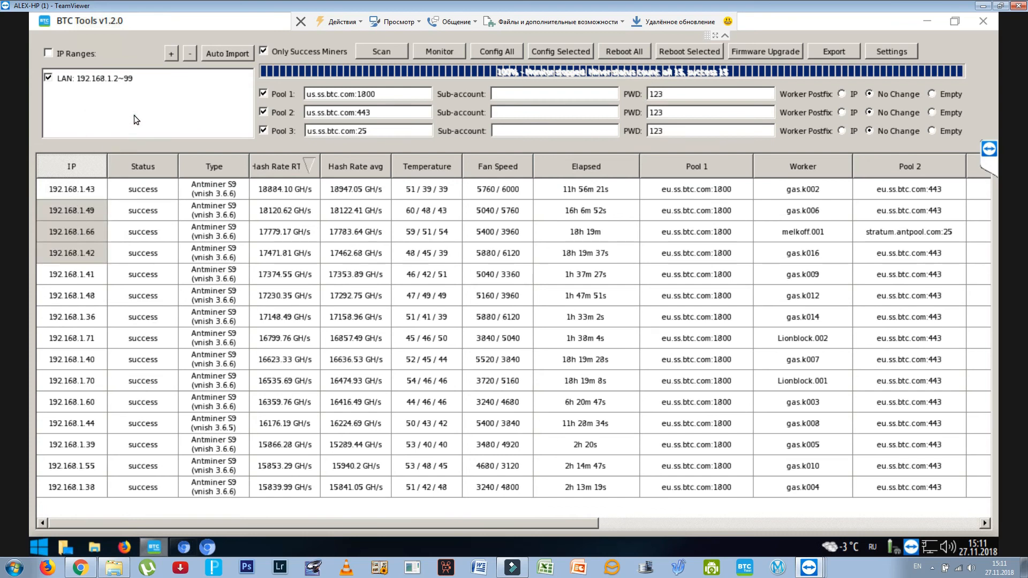
pyautogui.click(138, 504)
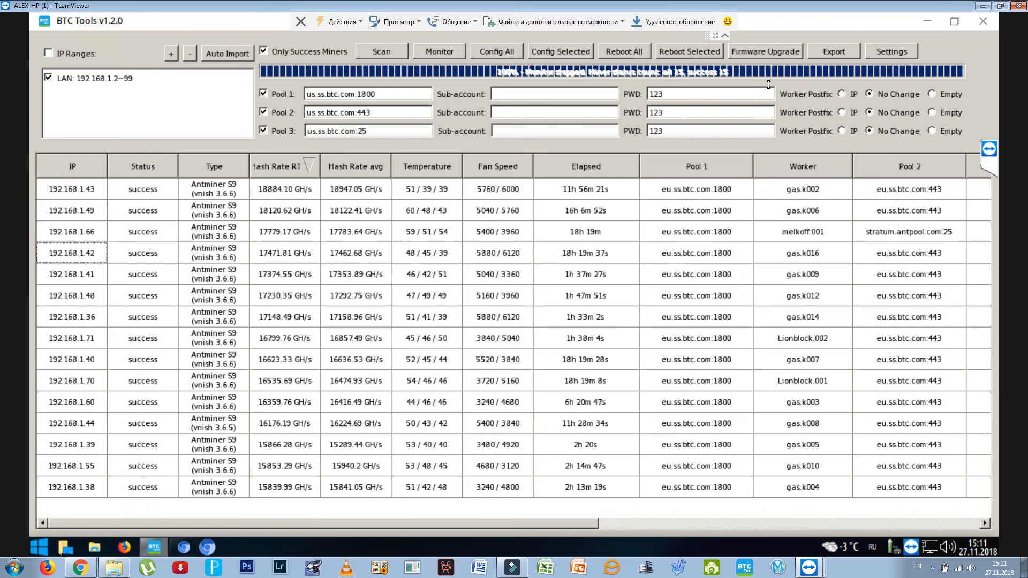
# - Load the firmware file Antminer-3.6.5-S9-smartmine.tar.gz into the firmware upgrade settings for the Antminer S9 (vnish 3.6.5) model
pyautogui.click(763, 50)
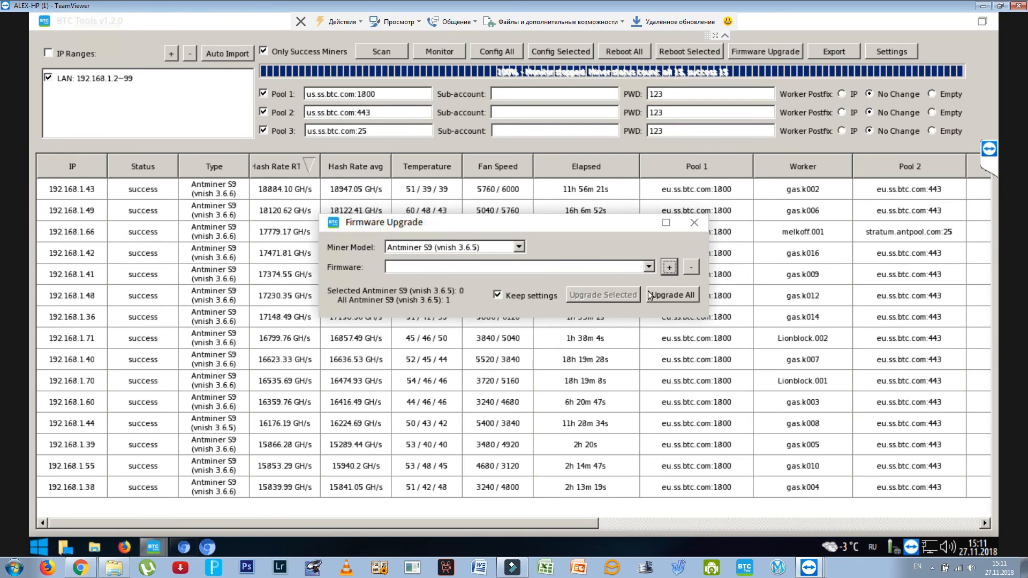
pyautogui.click(669, 266)
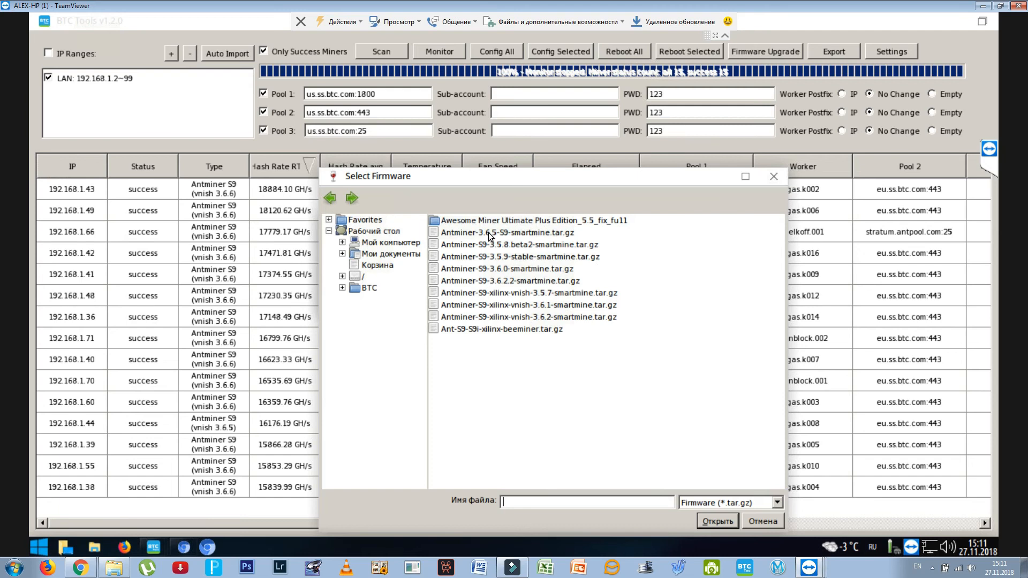
pyautogui.click(490, 231)
pyautogui.click(717, 522)
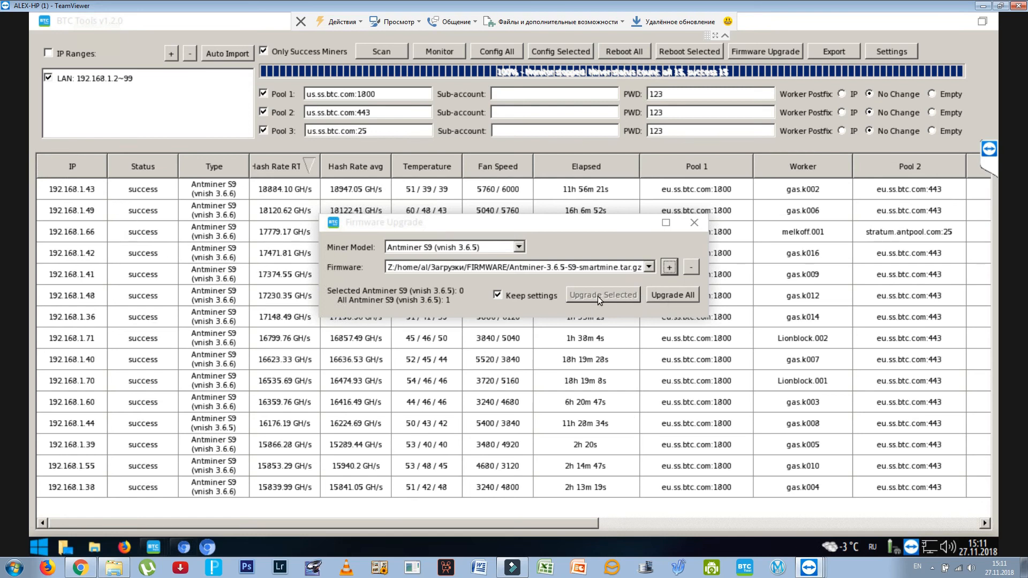
# - Request the upgrade of all Antminer S9 (vnish 3.6.5) miners, tick the acknowledgement, and dismiss the upgrade without running it
pyautogui.click(680, 297)
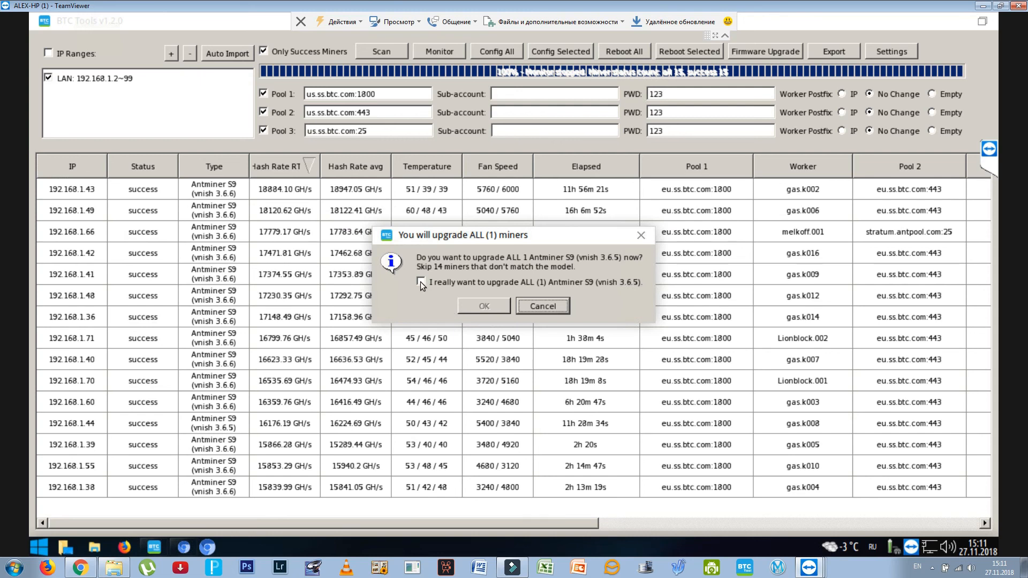
pyautogui.click(421, 282)
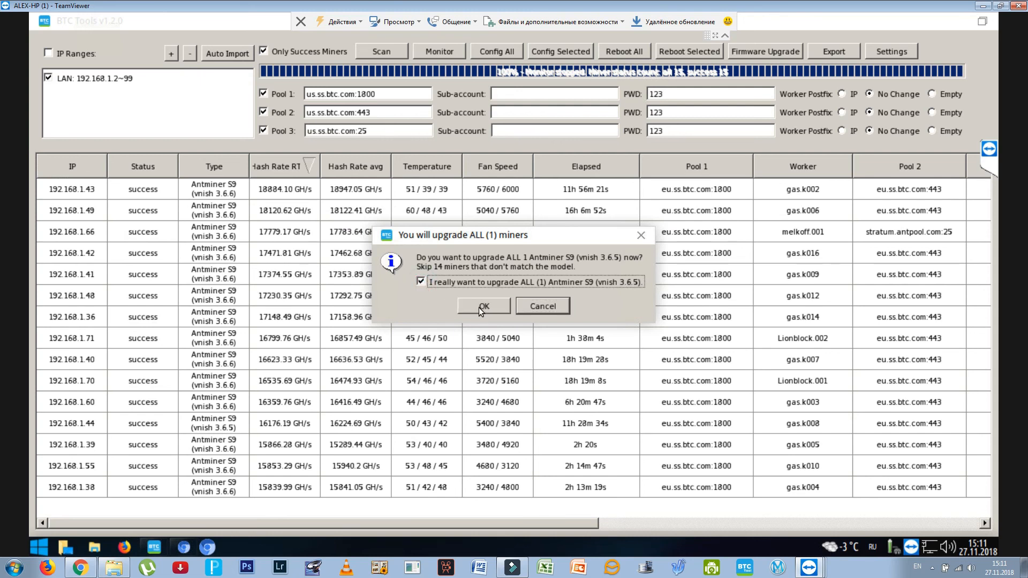
pyautogui.click(643, 235)
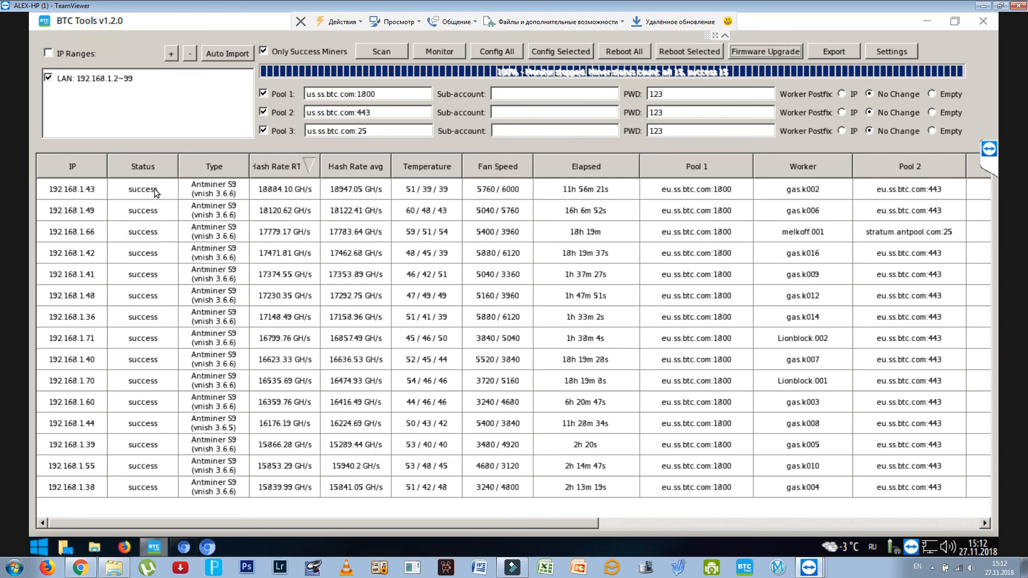
# - Resume monitoring the miners in the list
pyautogui.click(449, 52)
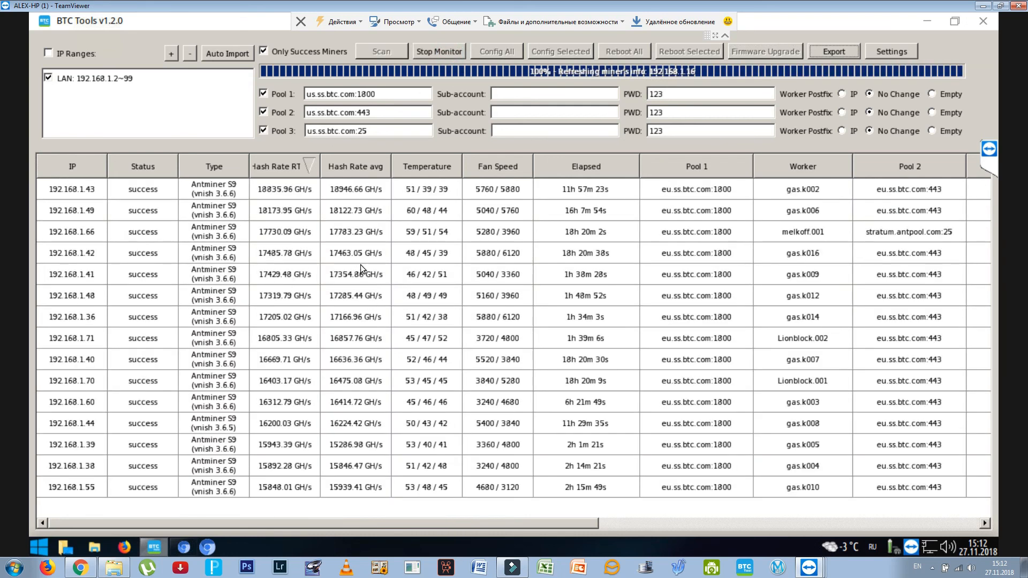